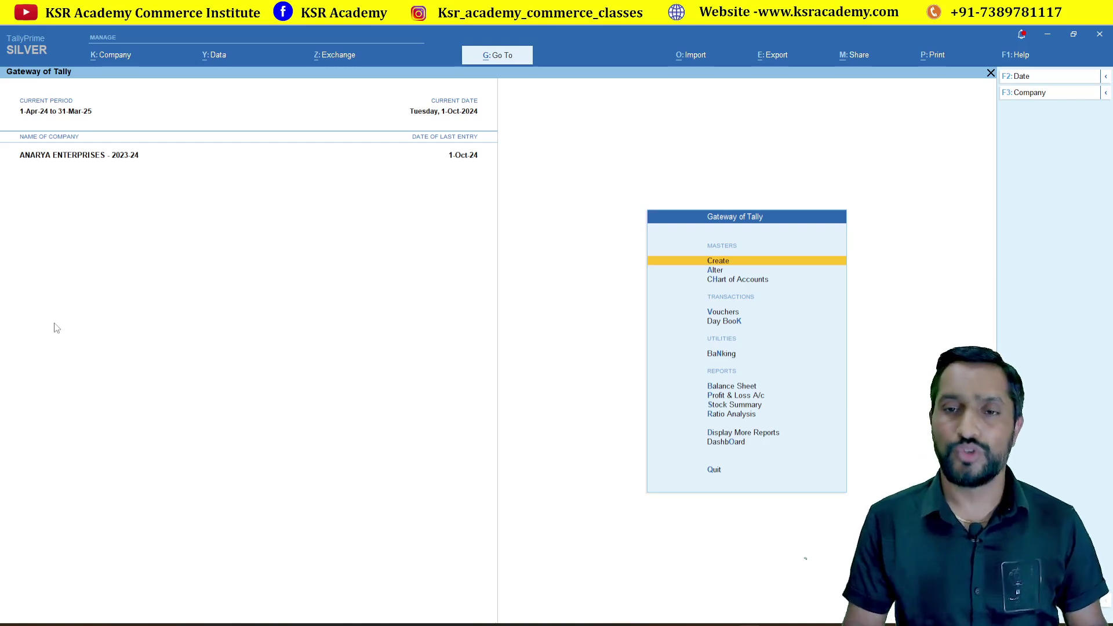
- Drill down from the Profit & Loss account through the sales accounts to the monthly summary of the Interstate State Sales@18% ledger
key("Down")
key("Down")
key("Down")
key("Down")
key("Down")
key("Down")
key("Down")
key("Down")
key("Down")
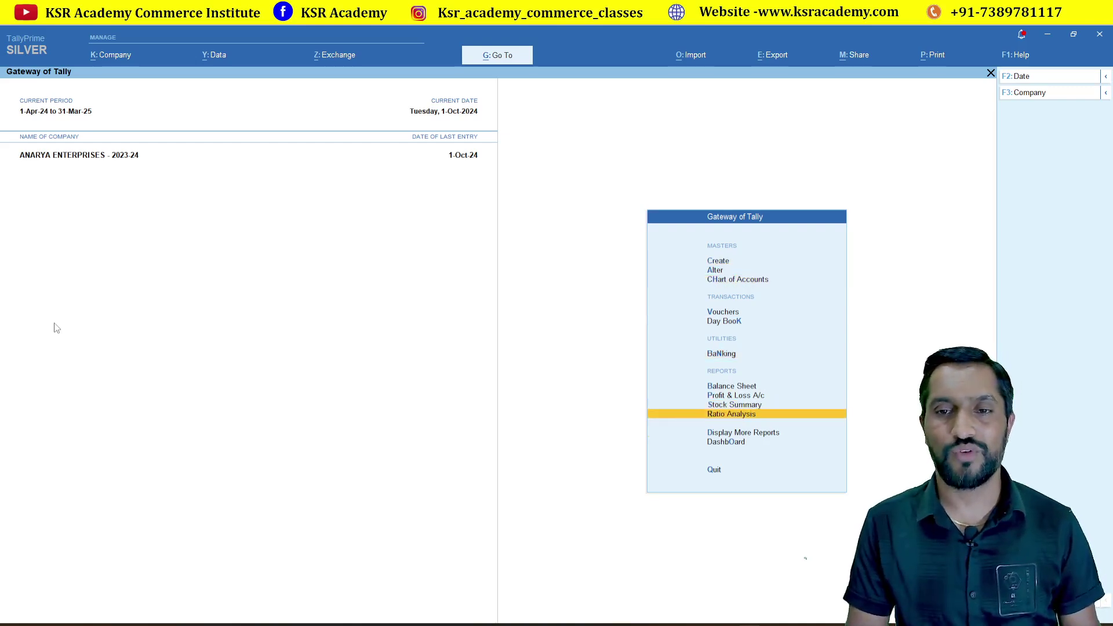
key("Down")
key("Up")
key("Up")
key("Up")
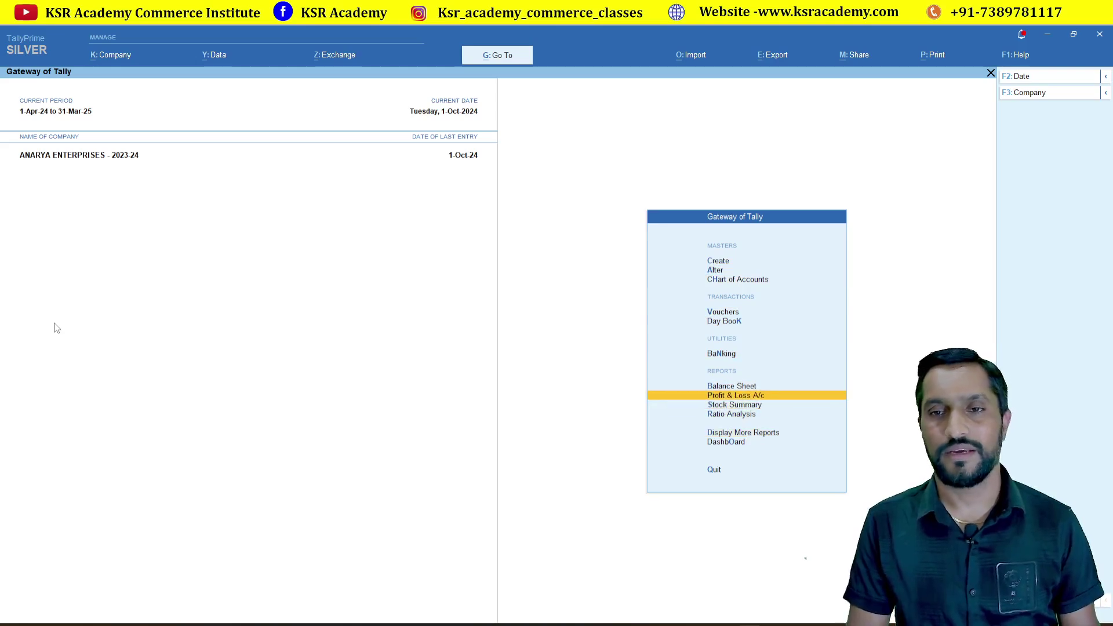
key("Return")
key("Right")
key("Return")
key("Return")
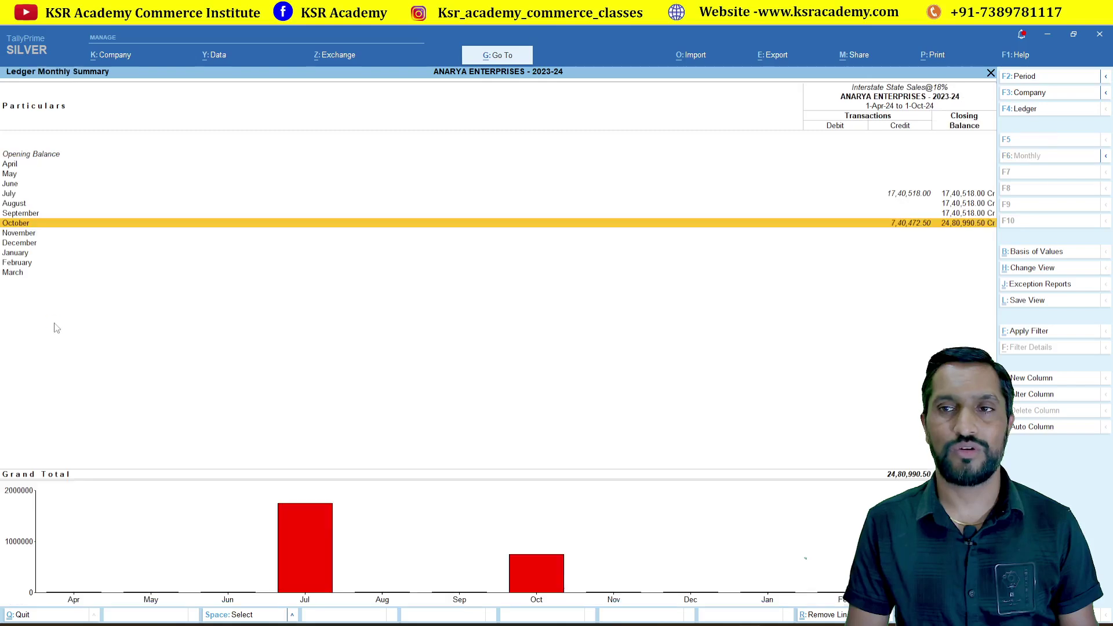
- Review October's sales voucher for SANJAY HARDWARE STORES, including item, quantity, rate and IGST, and return to the Gateway of Tally
key("Down")
key("Up")
key("Return")
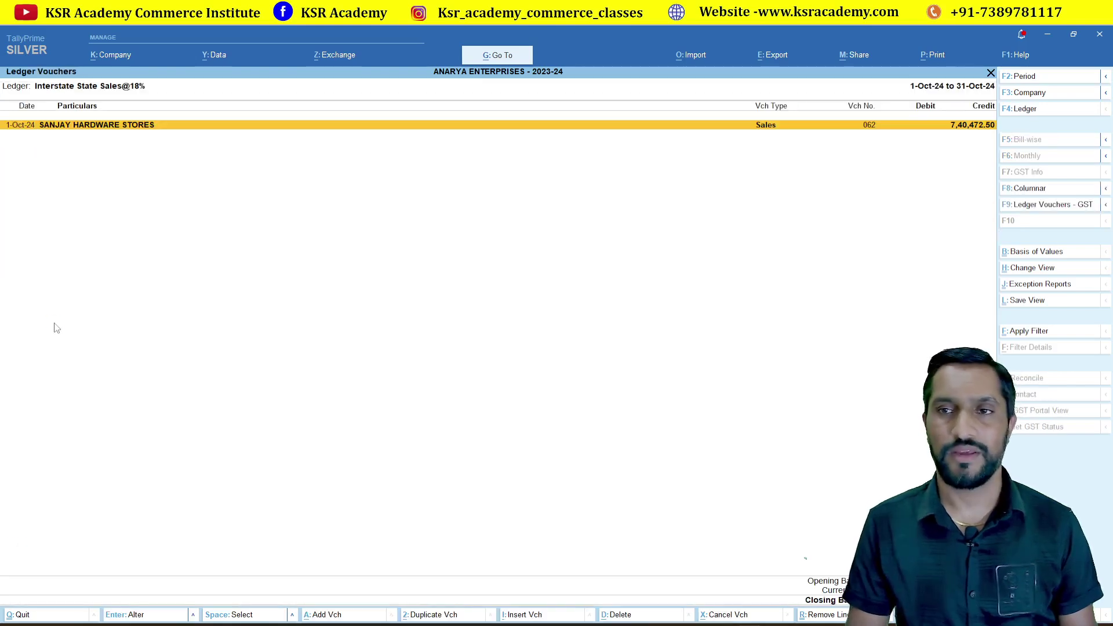
key("Return")
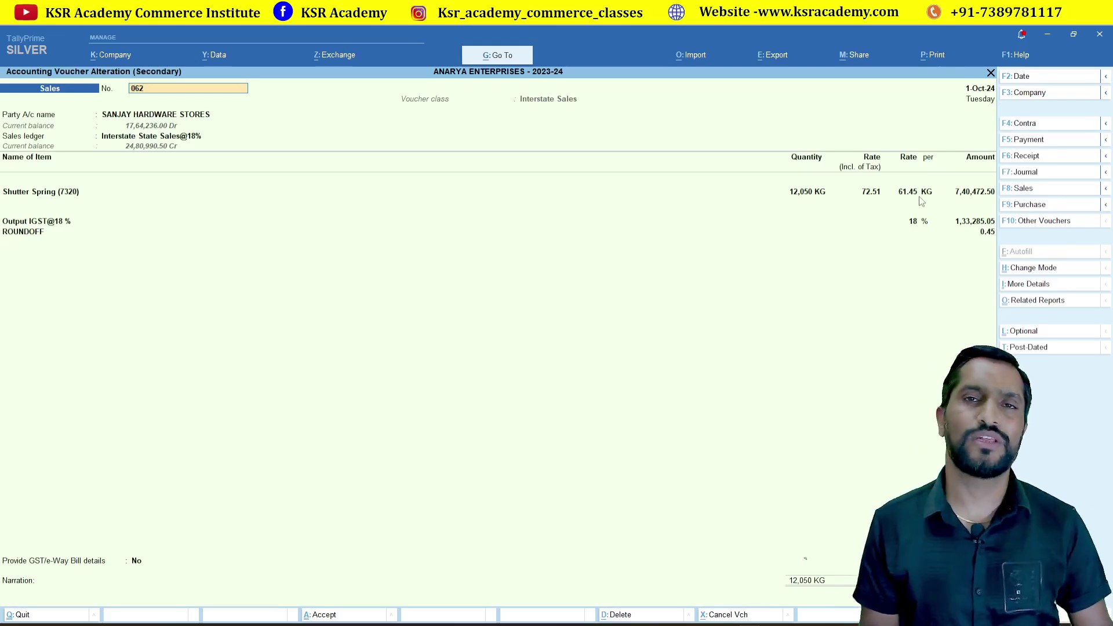
key("Escape")
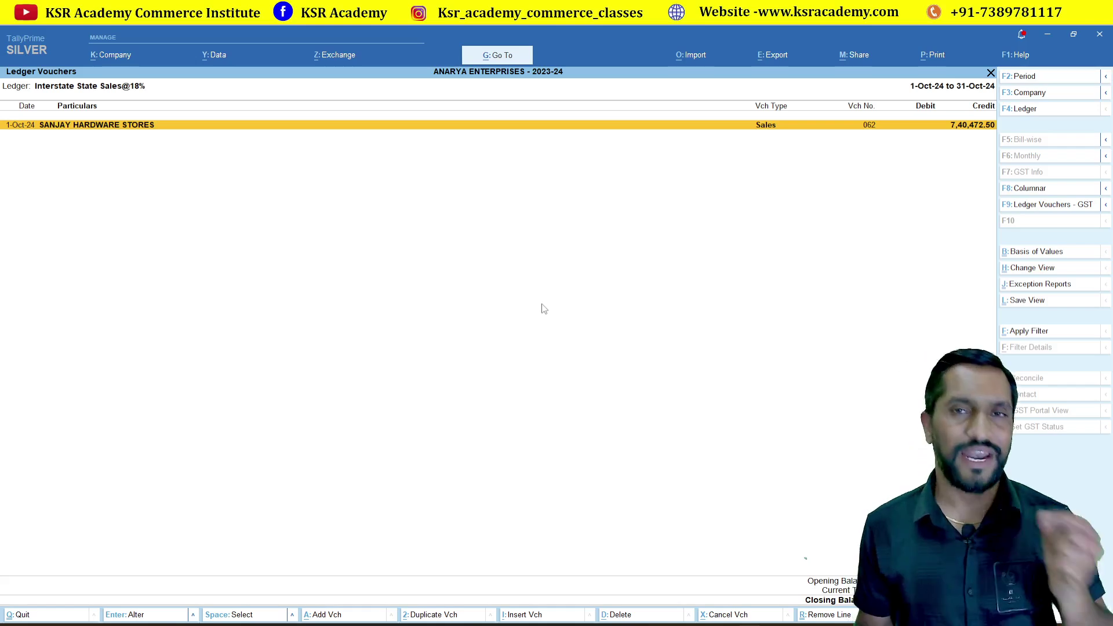
key("Escape")
key("Escape")
key("Escape")
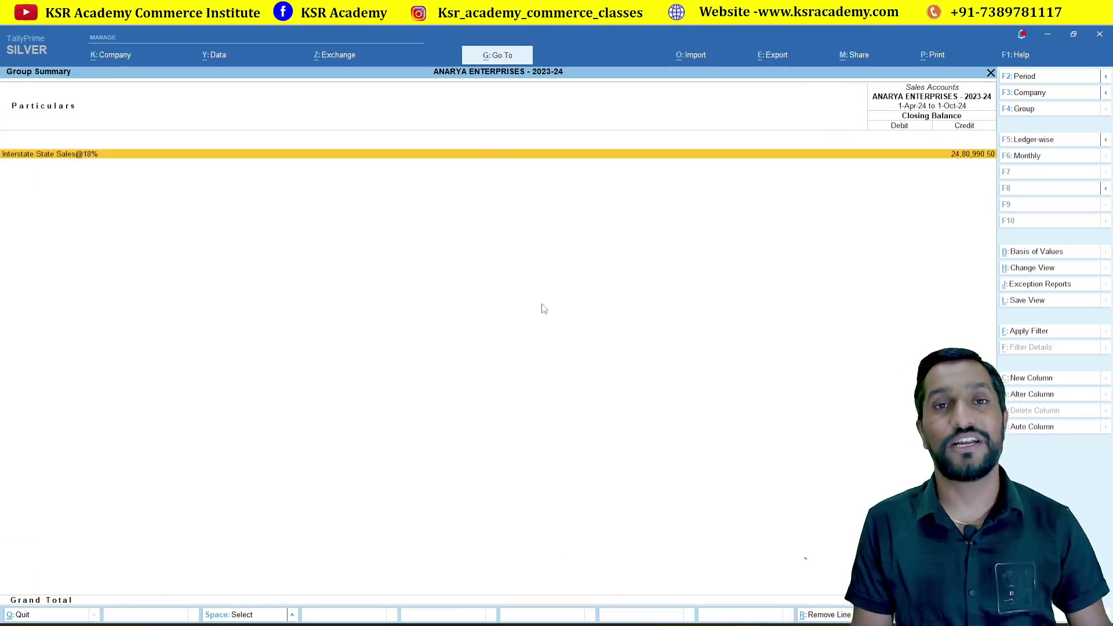
key("Escape")
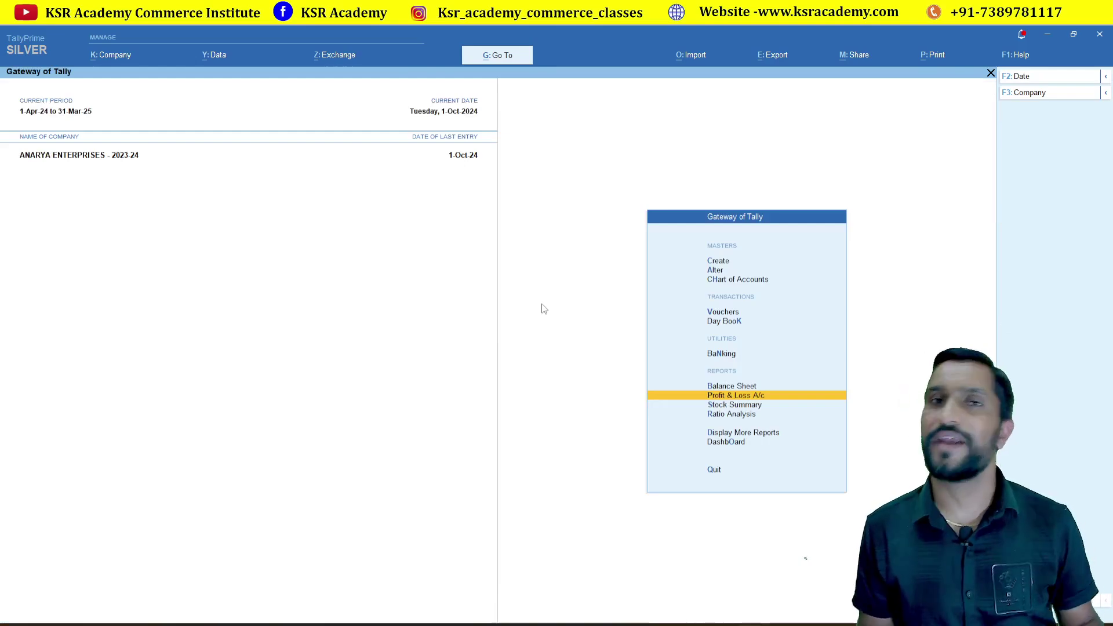
- Start a new voucher and change its type from Sales to Credit Note
key("Up")
key("Up")
key("Up")
key("Up")
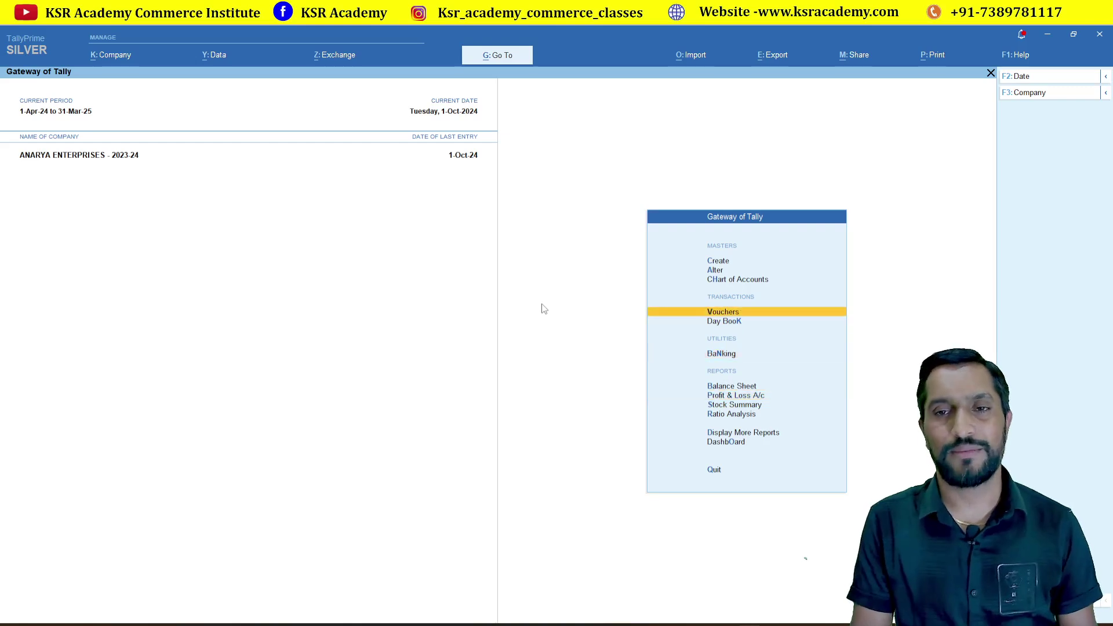
key("Return")
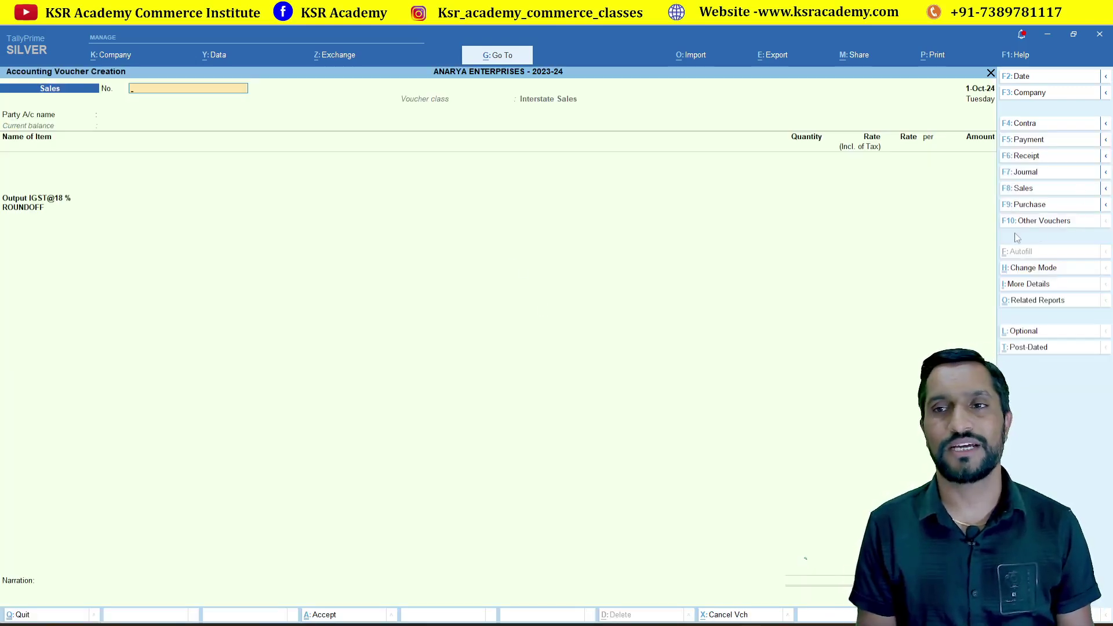
left_click(1039, 226)
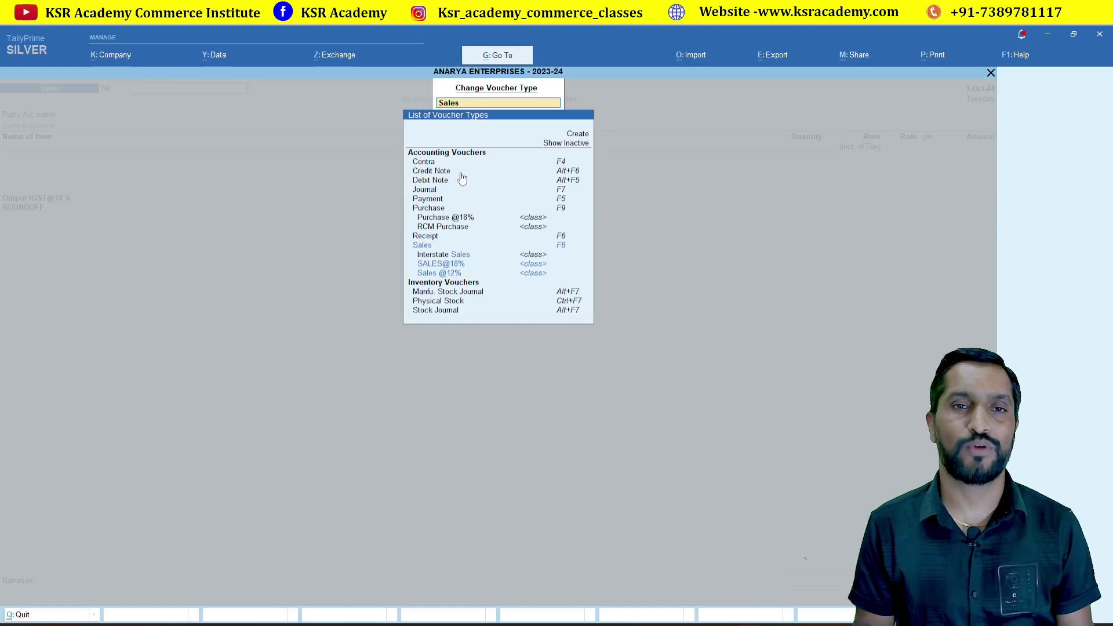
type("cr")
key("Return")
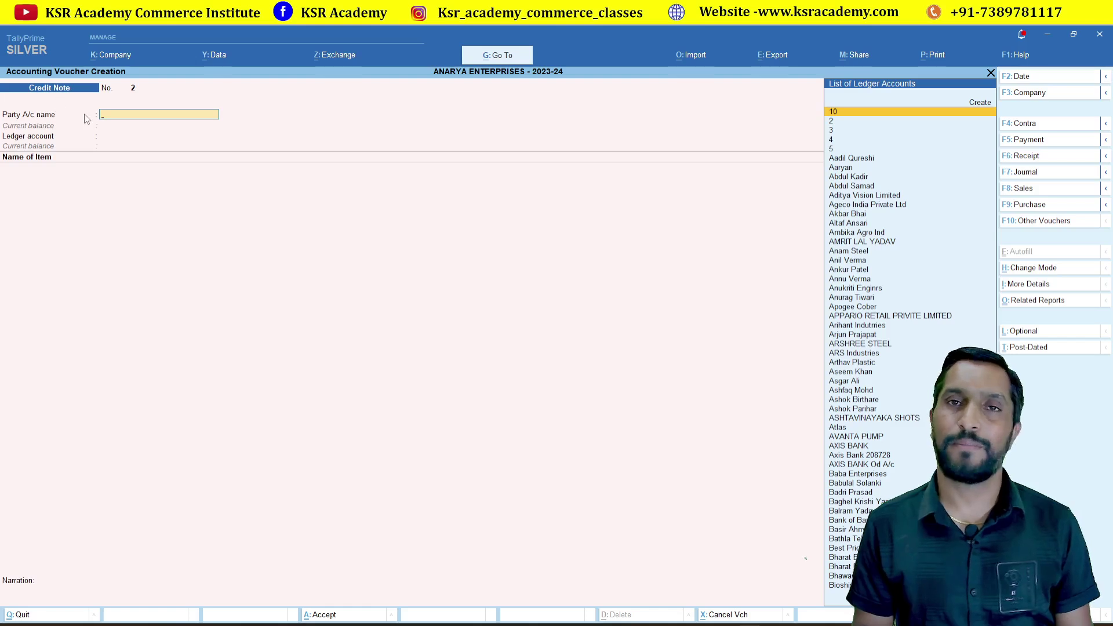
- Set SANJAY HARDWARE STORES as the credit note's party account and continue to its receipt details
type("San")
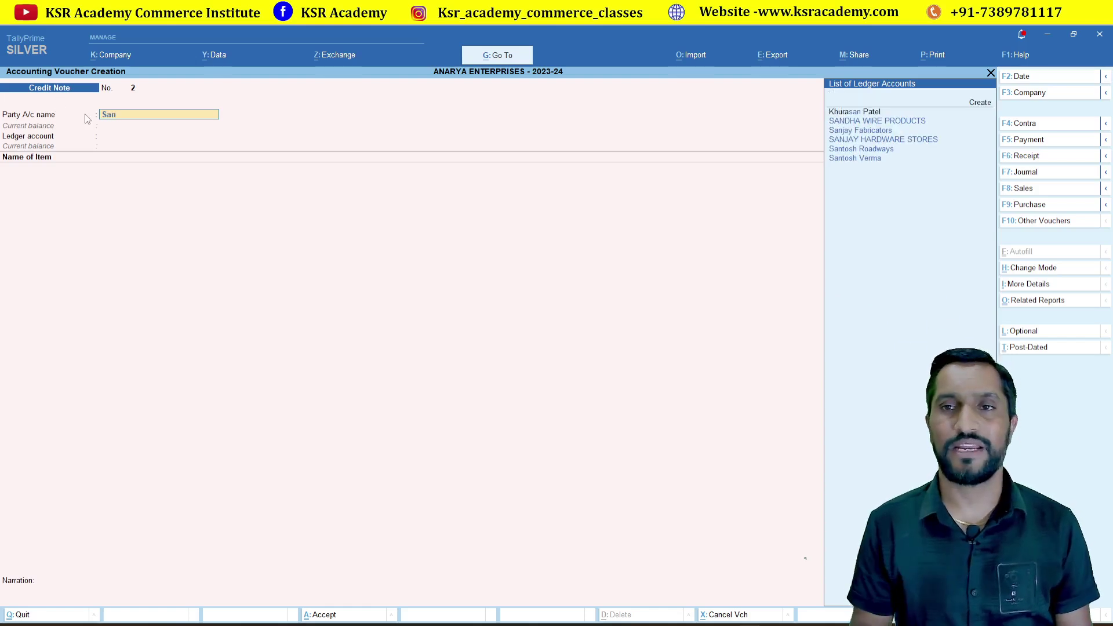
key("Down")
key("Down")
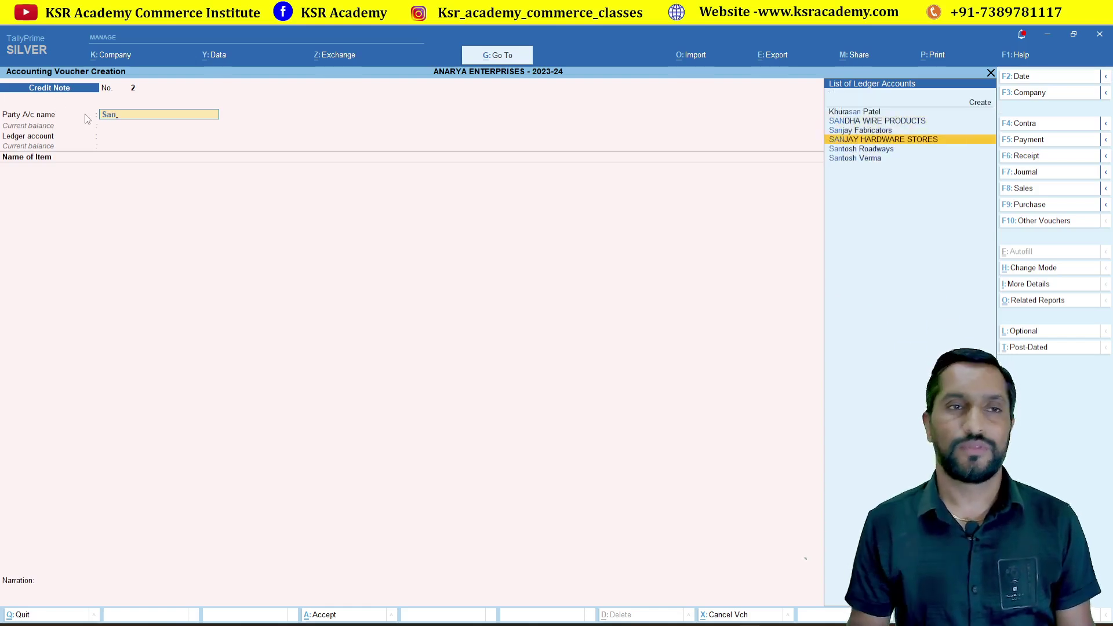
key("Return")
key("Return")
key("Return")
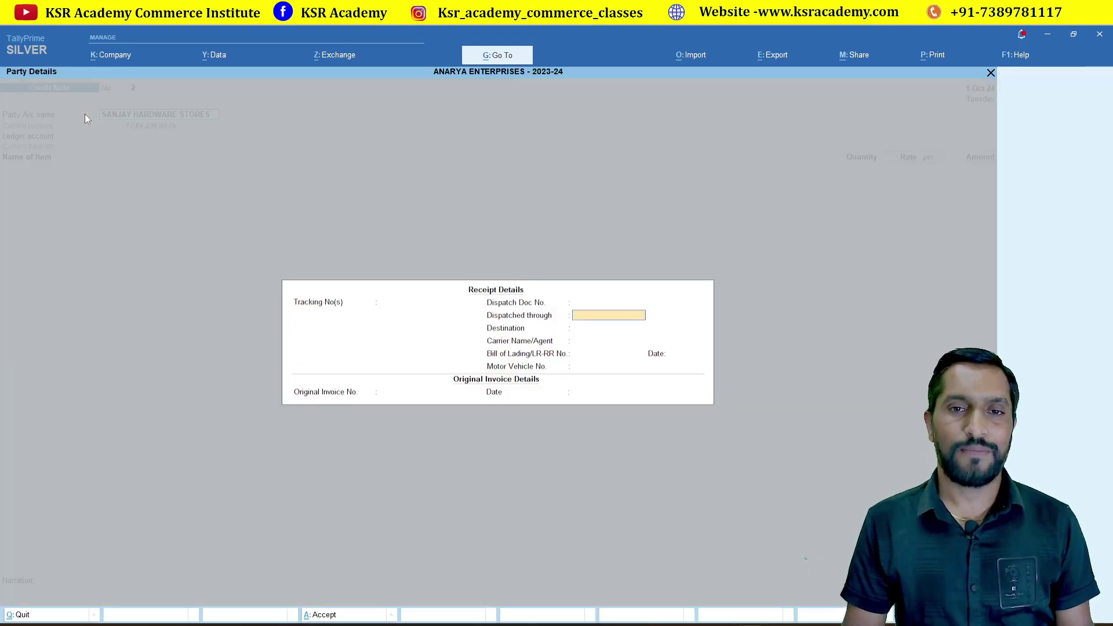
- Leave the receipt details blank and enter original invoice number 062 with the date 15.9.24
key("Return")
key("Return")
key("Return")
key("Return")
key("Return")
key("Return")
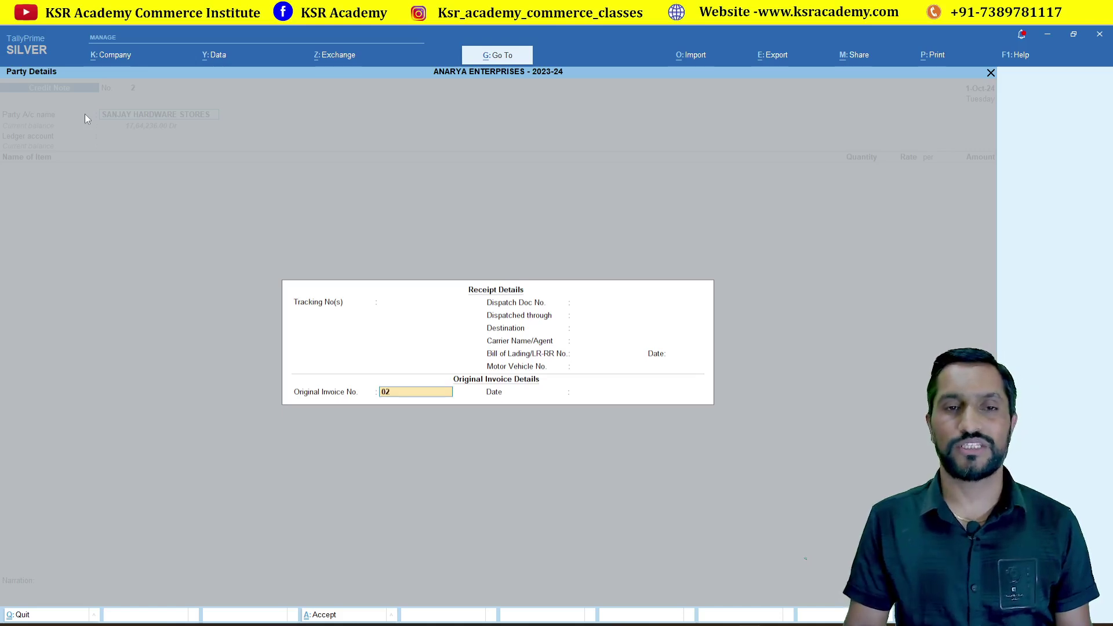
type("0622")
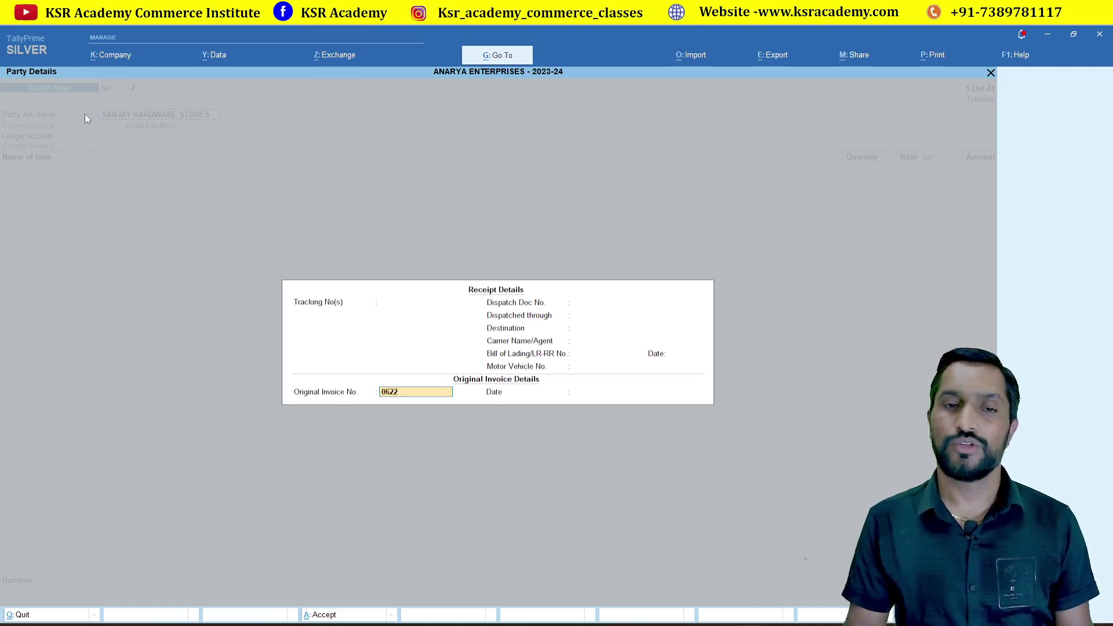
key("BackSpace")
key("Return")
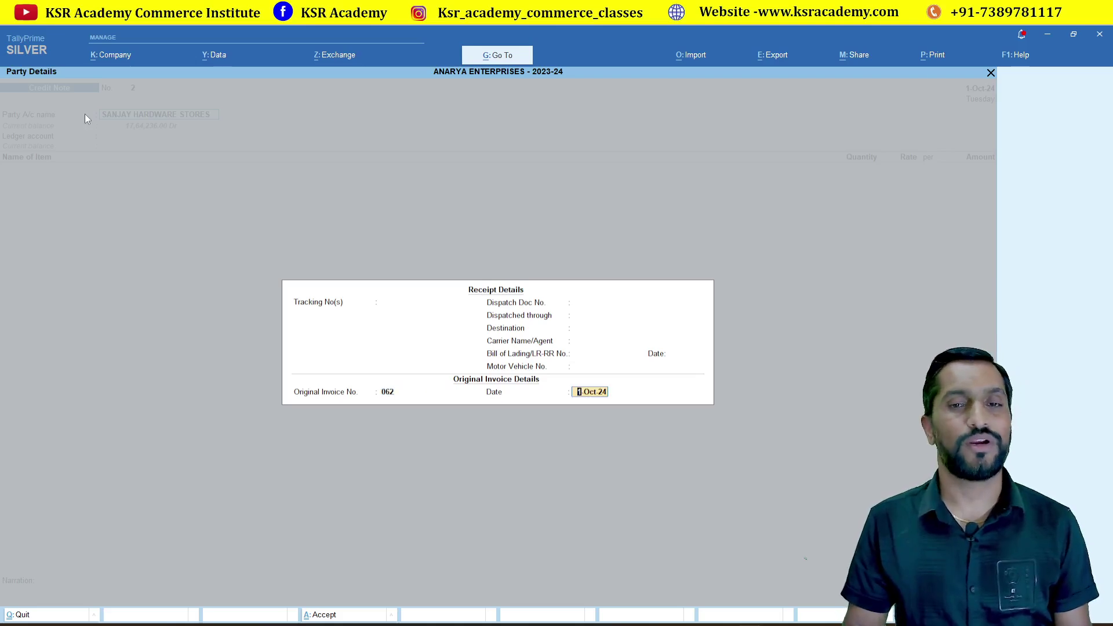
key("BackSpace")
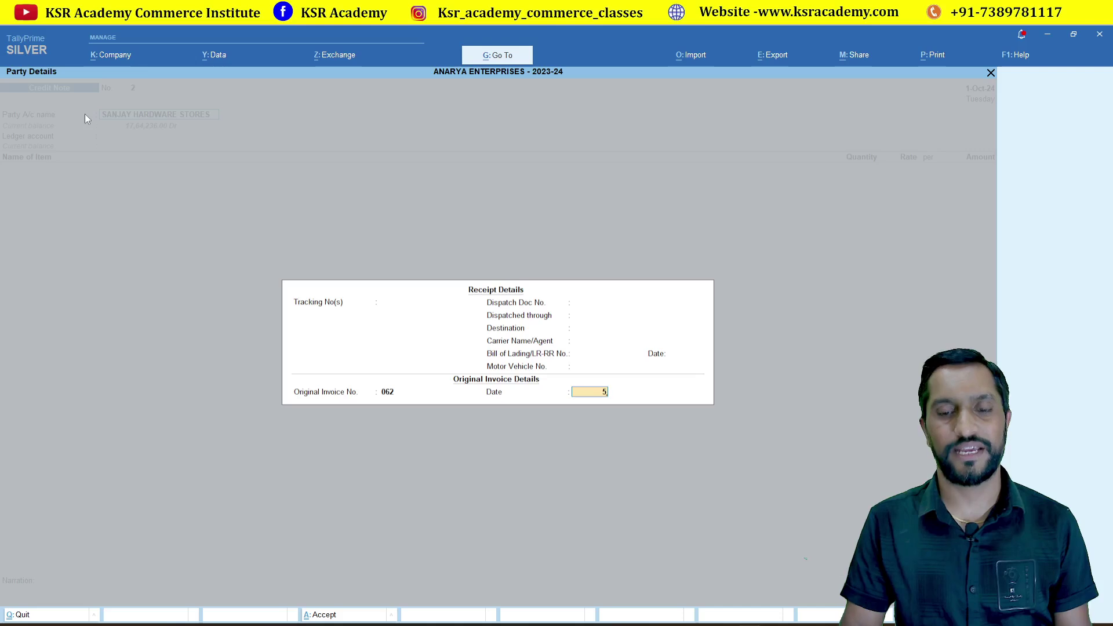
key("BackSpace")
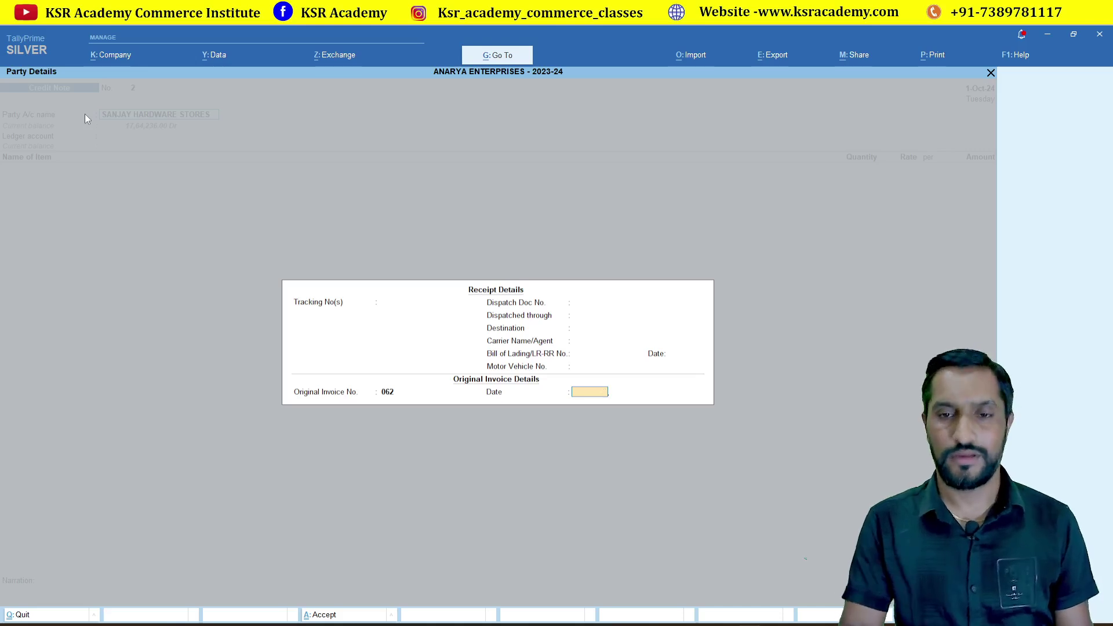
type("15.9.24")
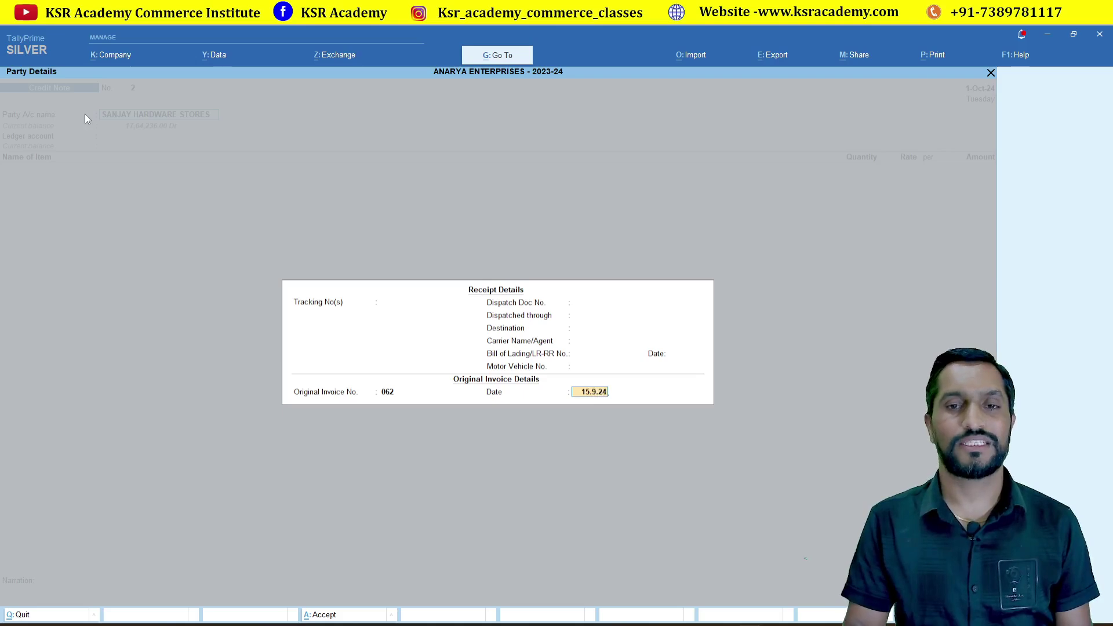
key("Return")
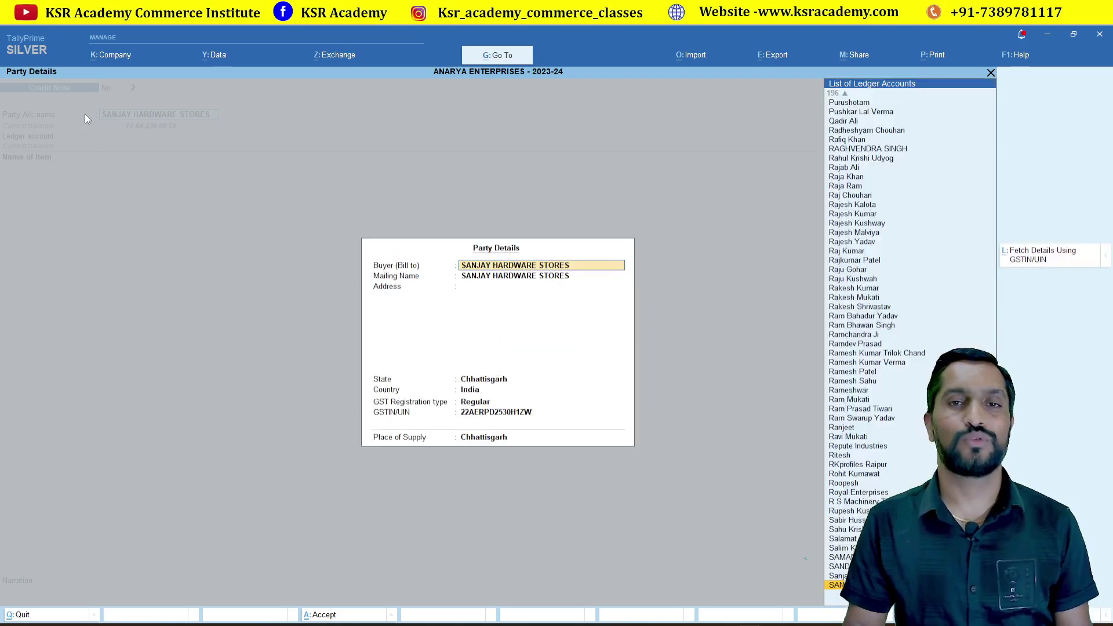
- Accept the existing party details and set Interstate State Sales@18% as the credit note's ledger account
key("Return")
key("Return")
key("Return")
key("Return")
key("Return")
key("Return")
key("Return")
key("Return")
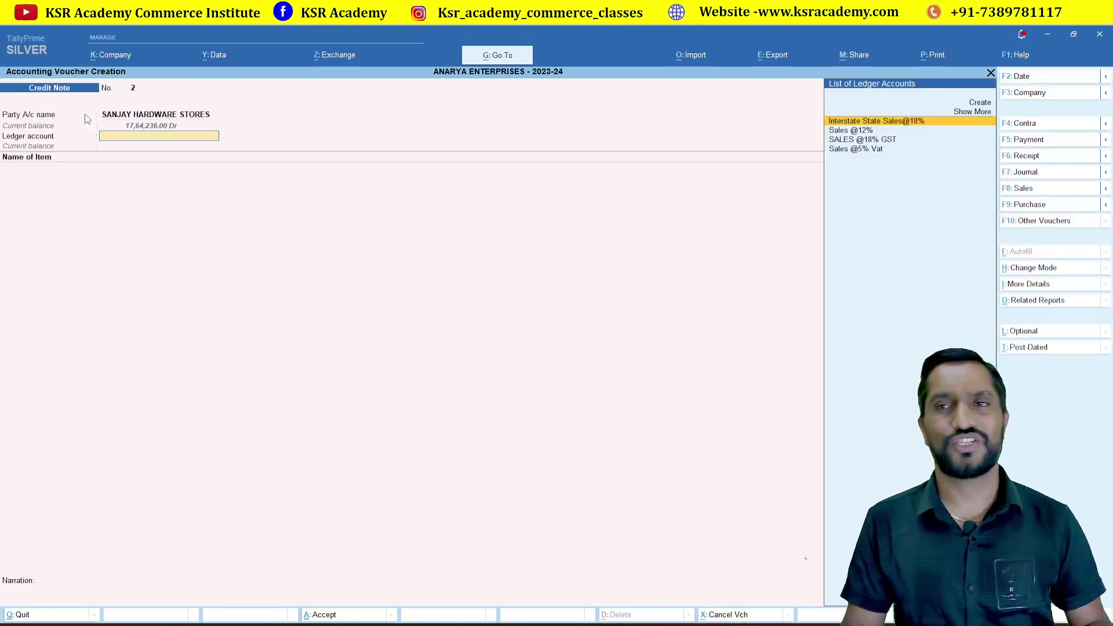
key("Return")
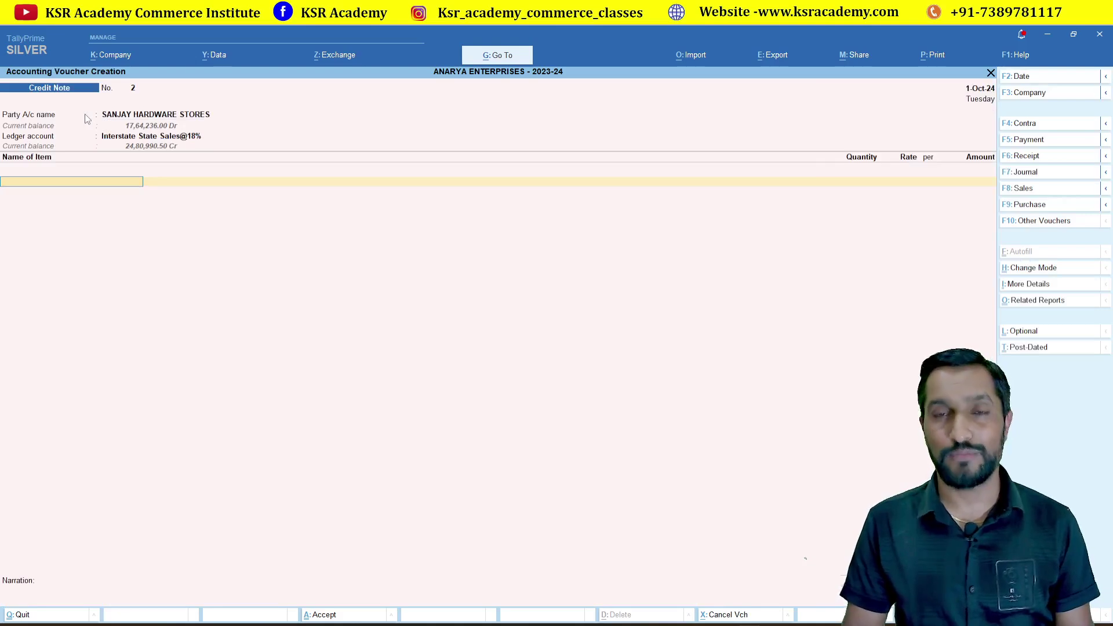
- Add the stock item Shutter Spring (7320) to the credit note with quantity and rate left blank
type("73")
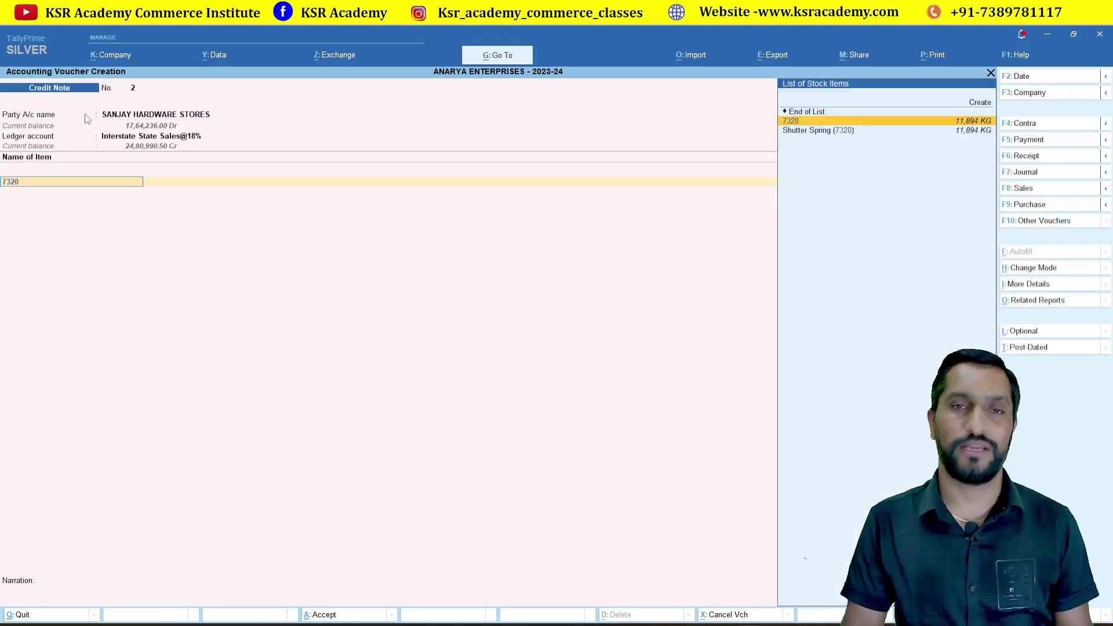
type("20")
key("Return")
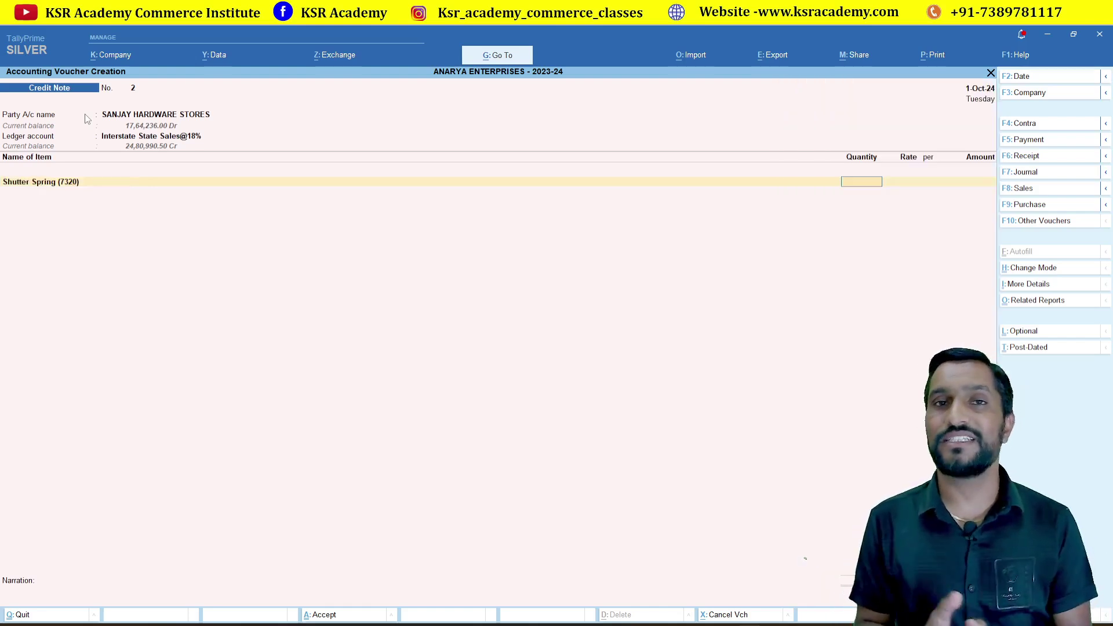
key("Return")
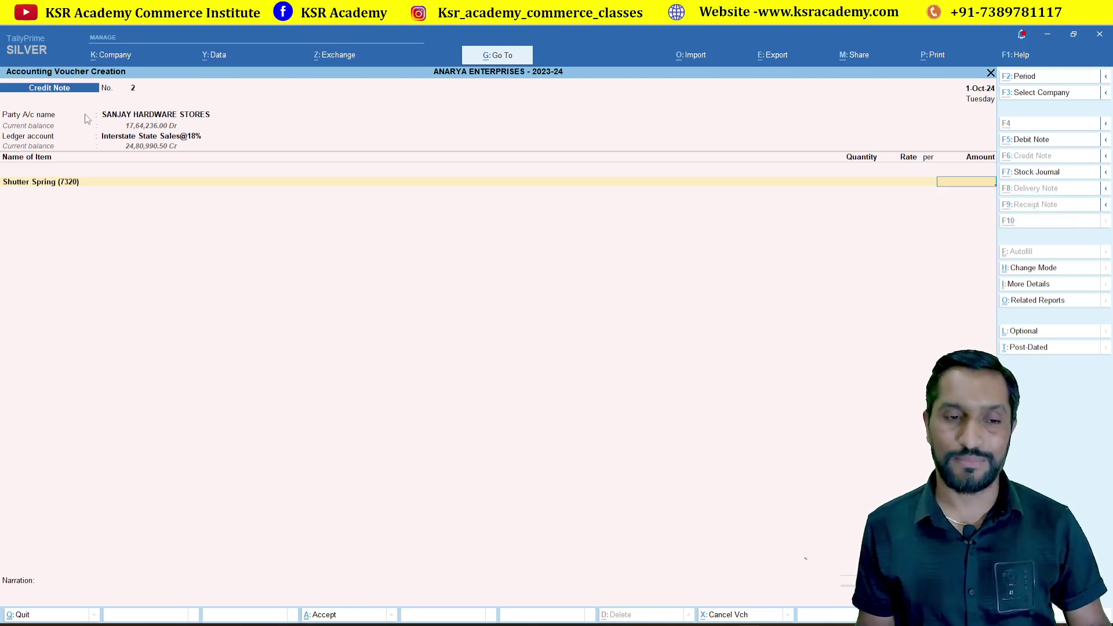
- Calculate the item's amount before tax as 43500*100/118, enter the result, and accept the GST details as per Masters/Company
key("ctrl+n")
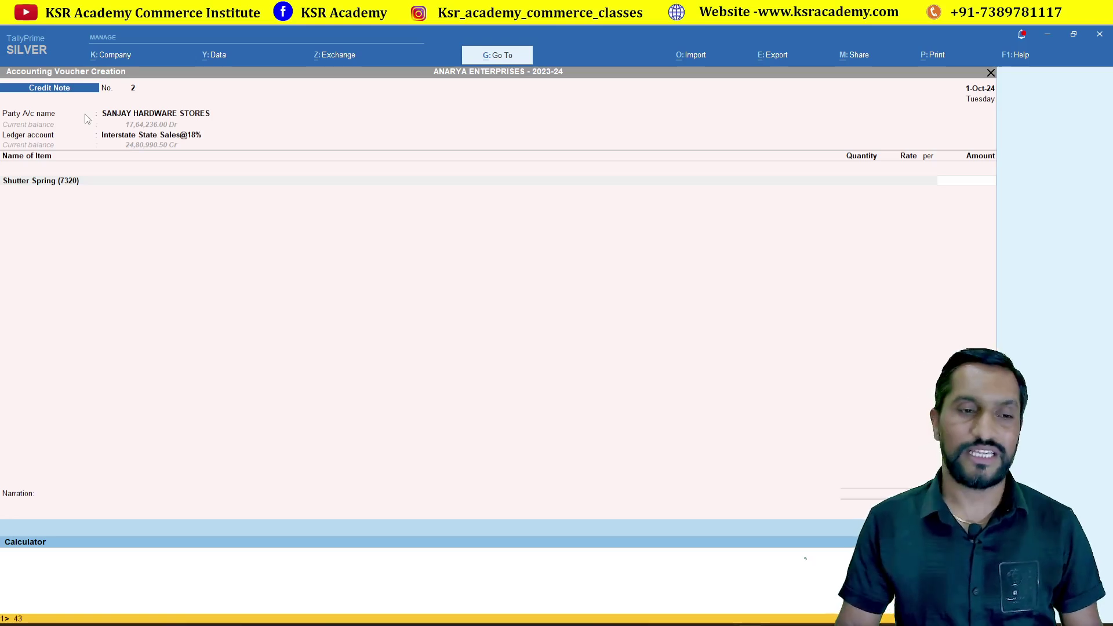
type("43500*100")
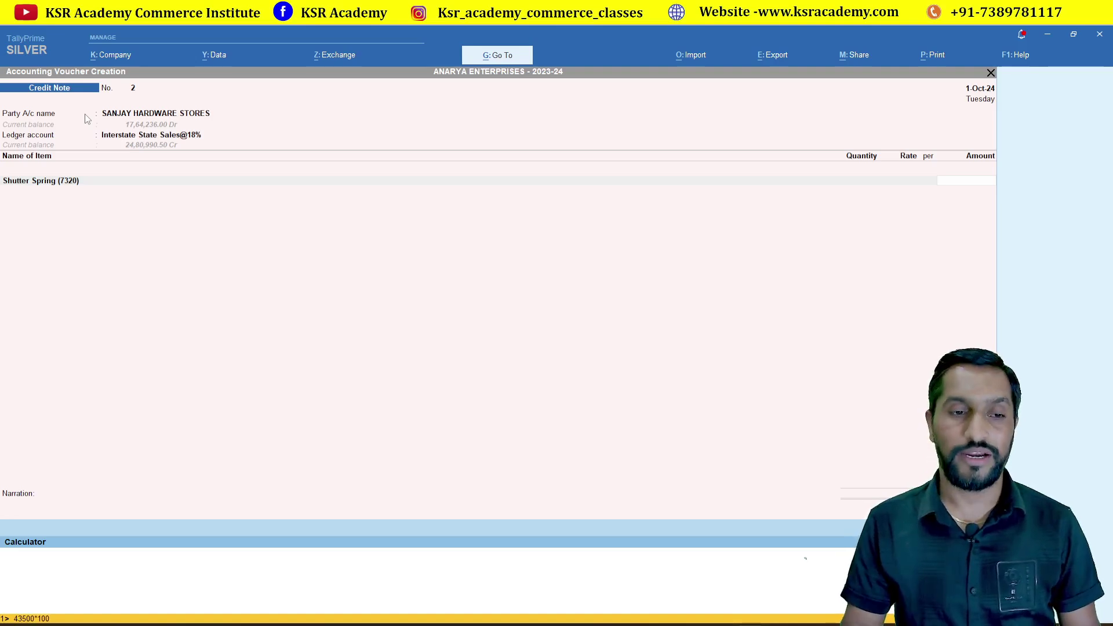
type("/118")
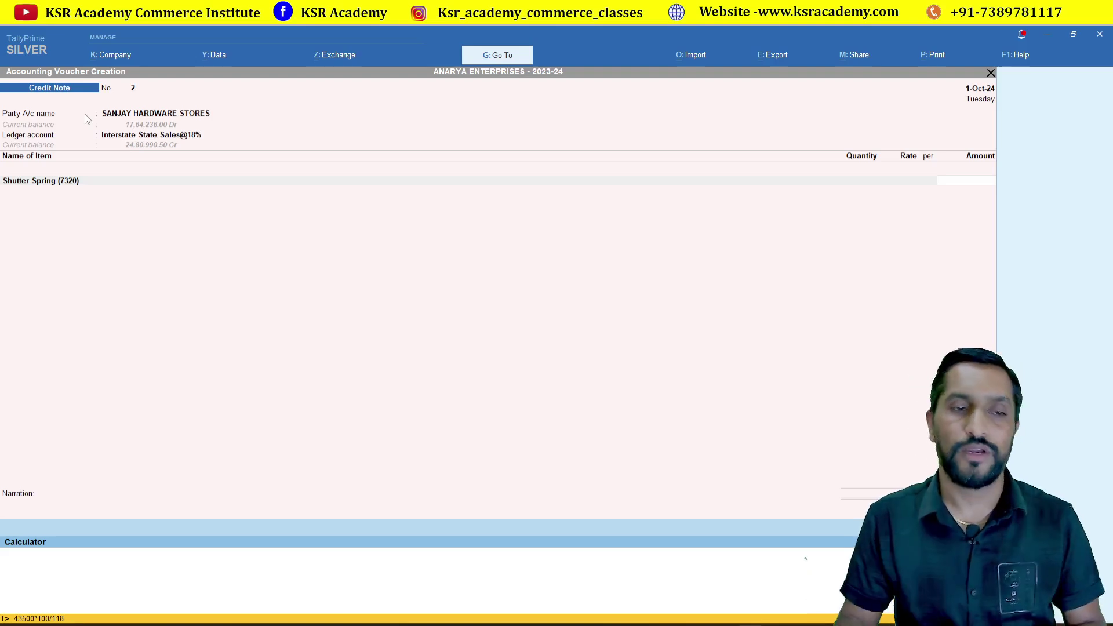
key("Return")
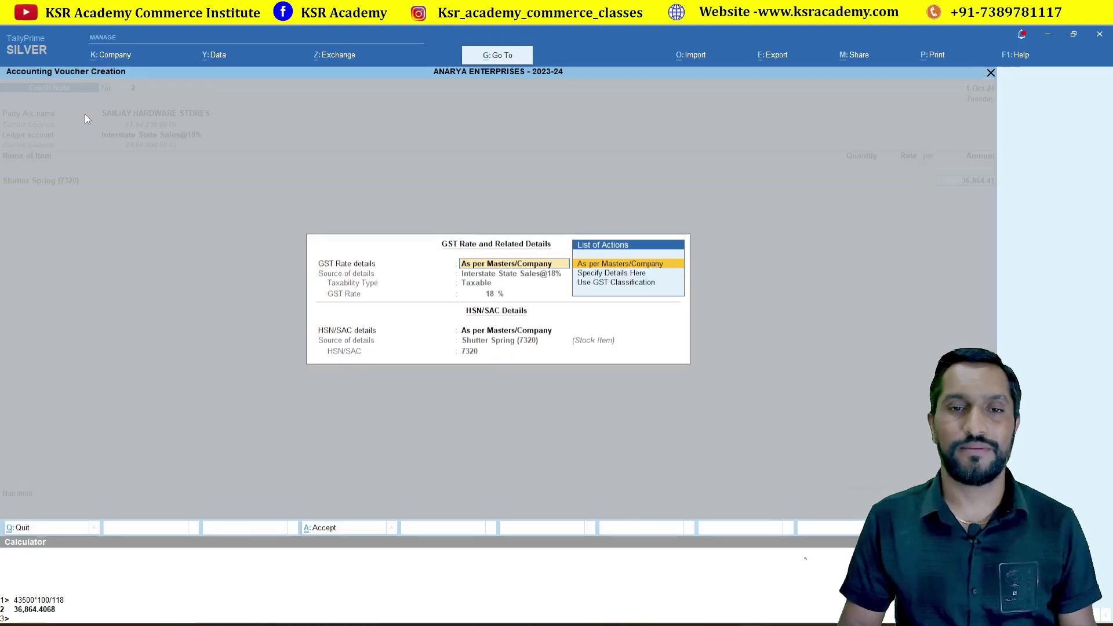
key("Return")
key("Return")
key("BackSpace")
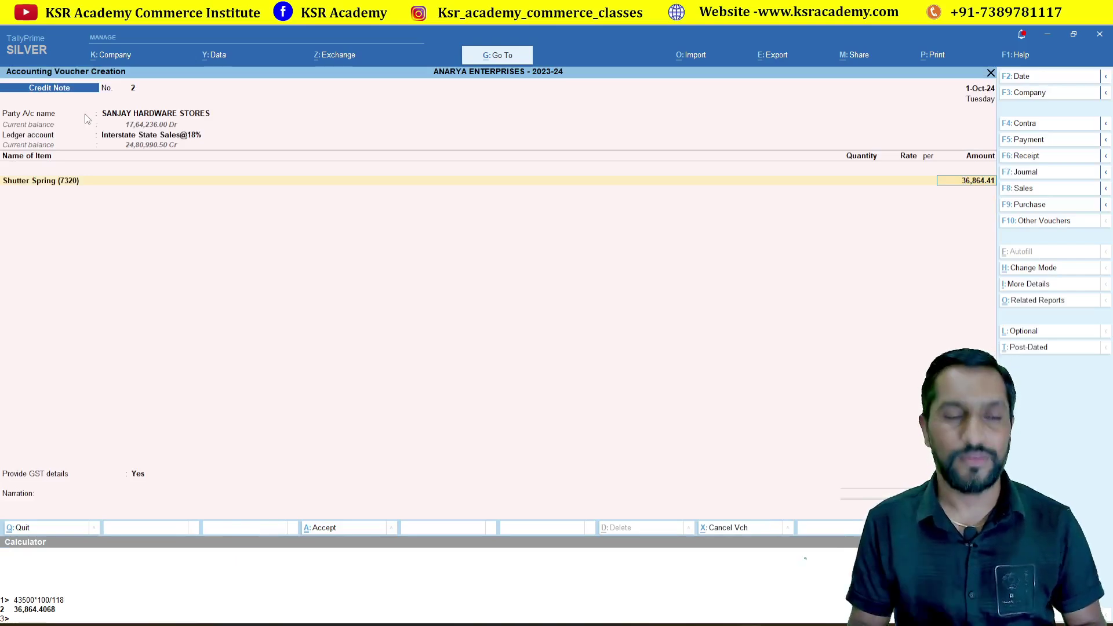
key("Return")
key("Return")
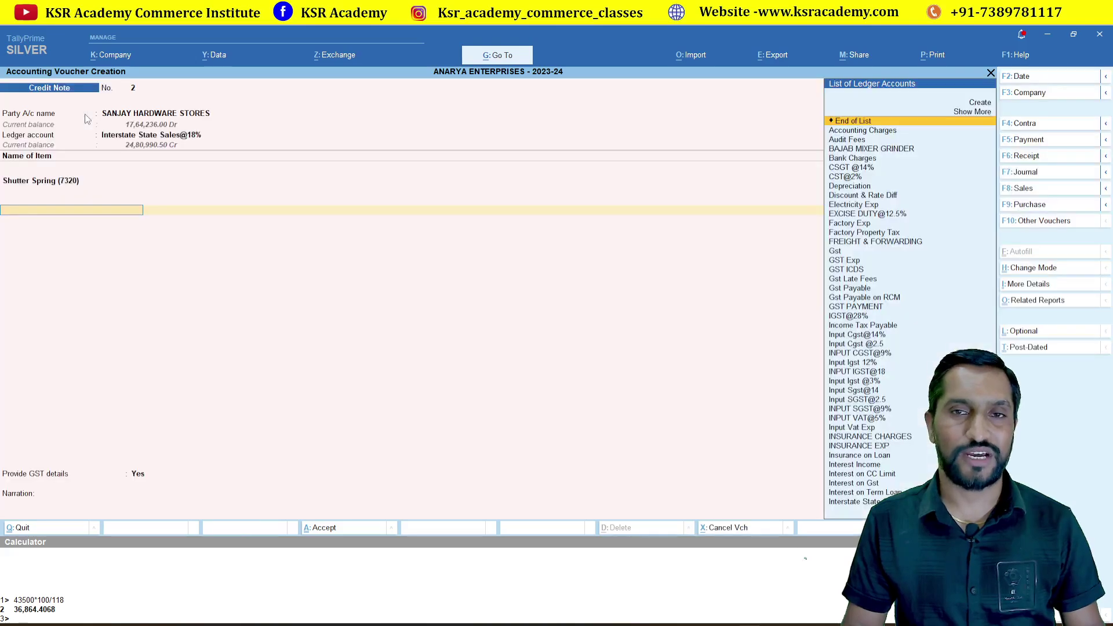
- Add the Output IGST@18 % ledger to the credit note with its calculated tax amount and end the ledger list
type("Out")
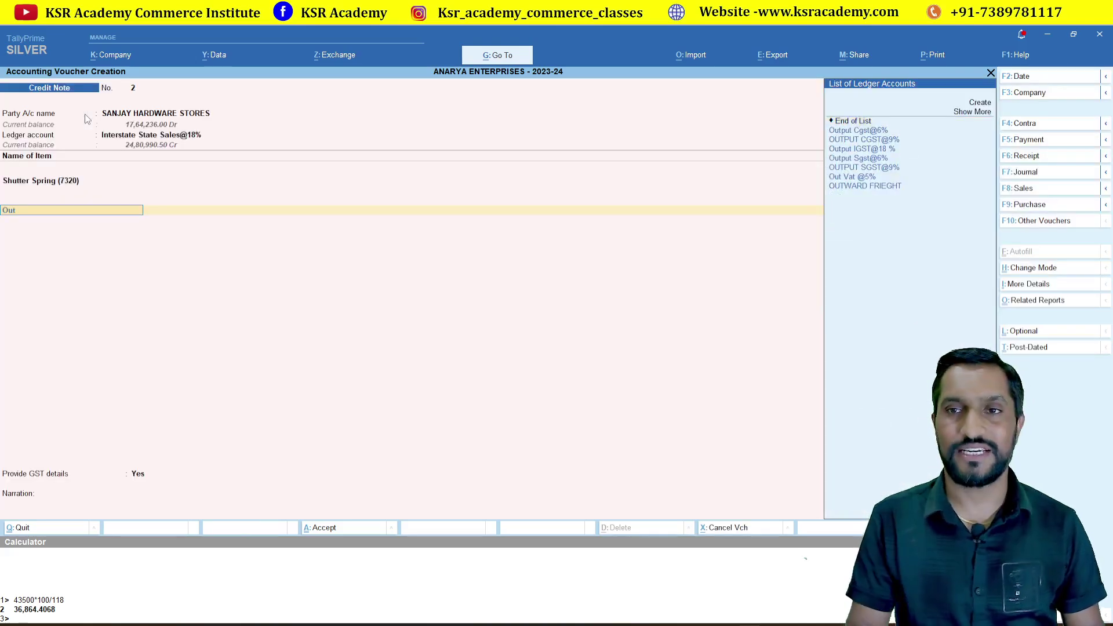
key("Return")
key("BackSpace")
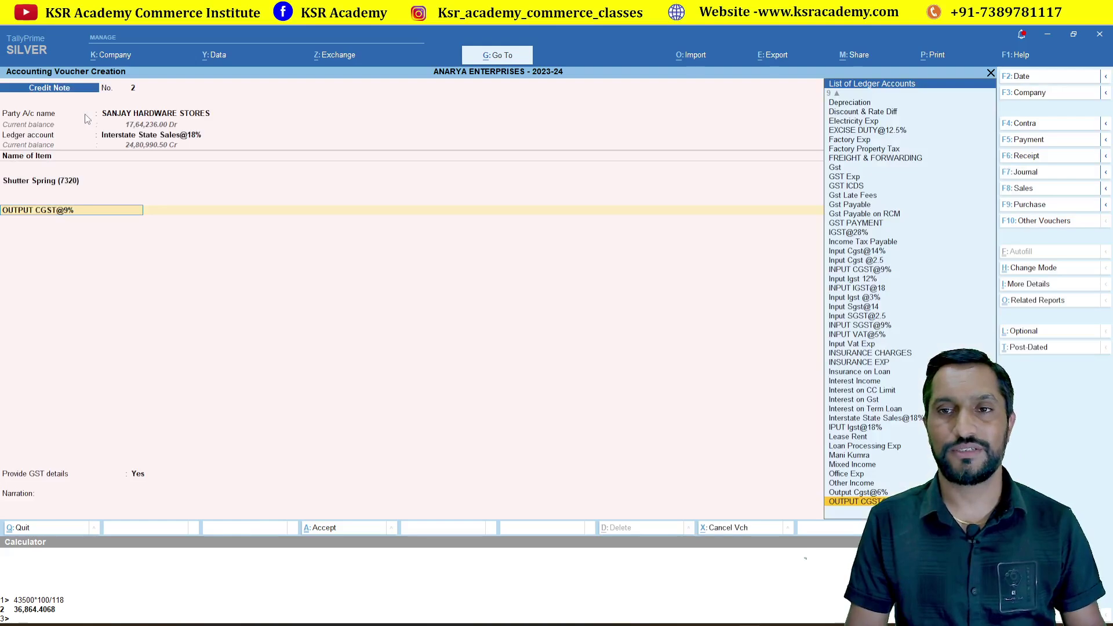
key("Down")
key("Down")
key("Return")
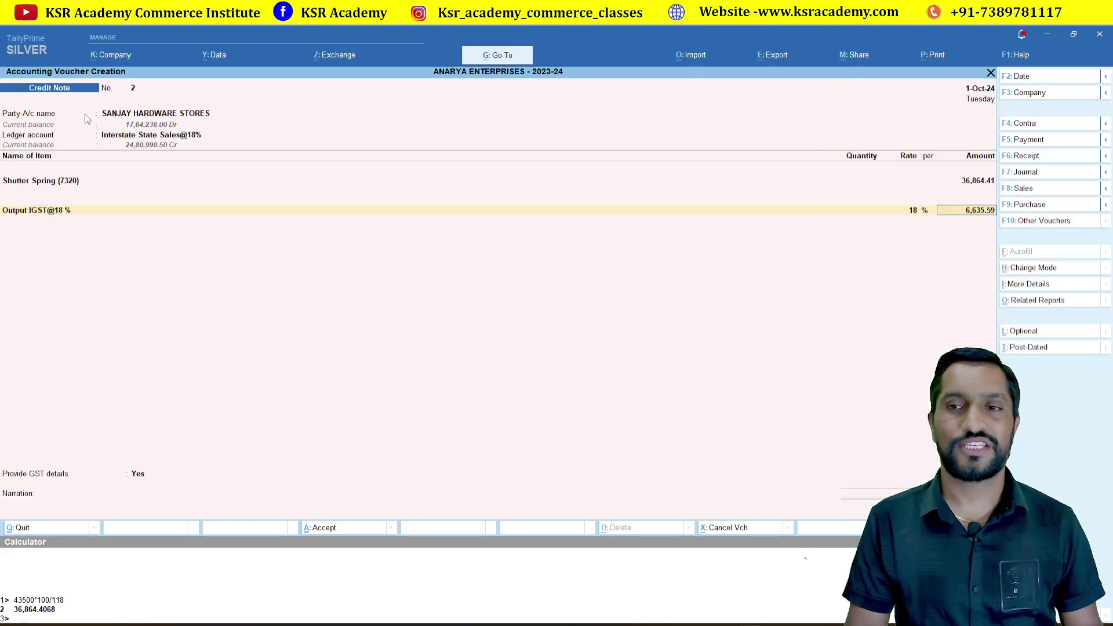
key("Return")
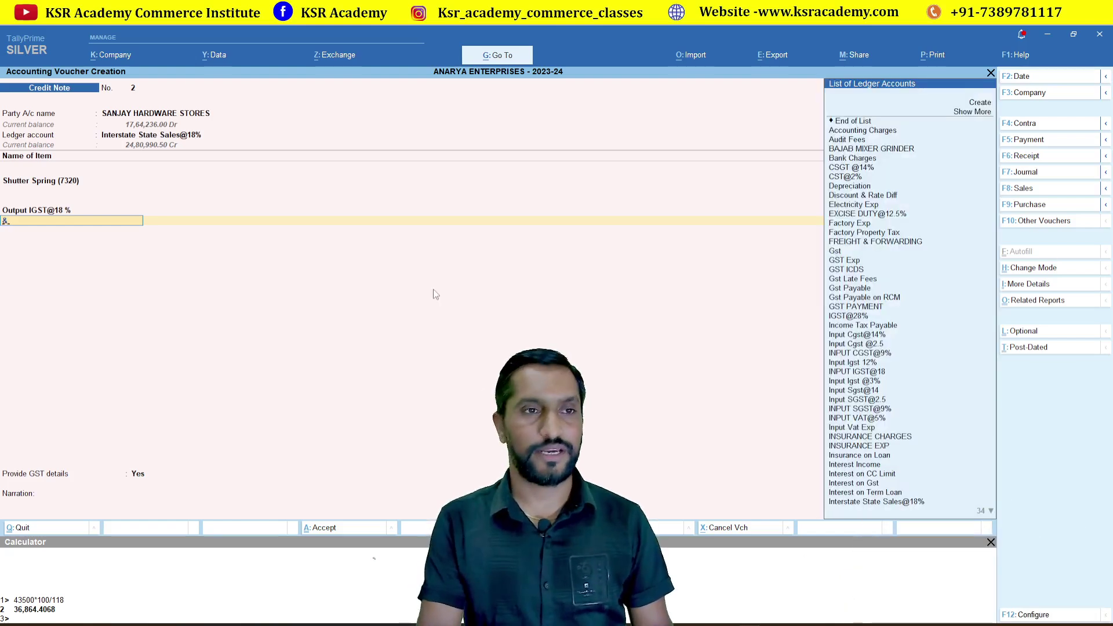
key("BackSpace")
key("Return")
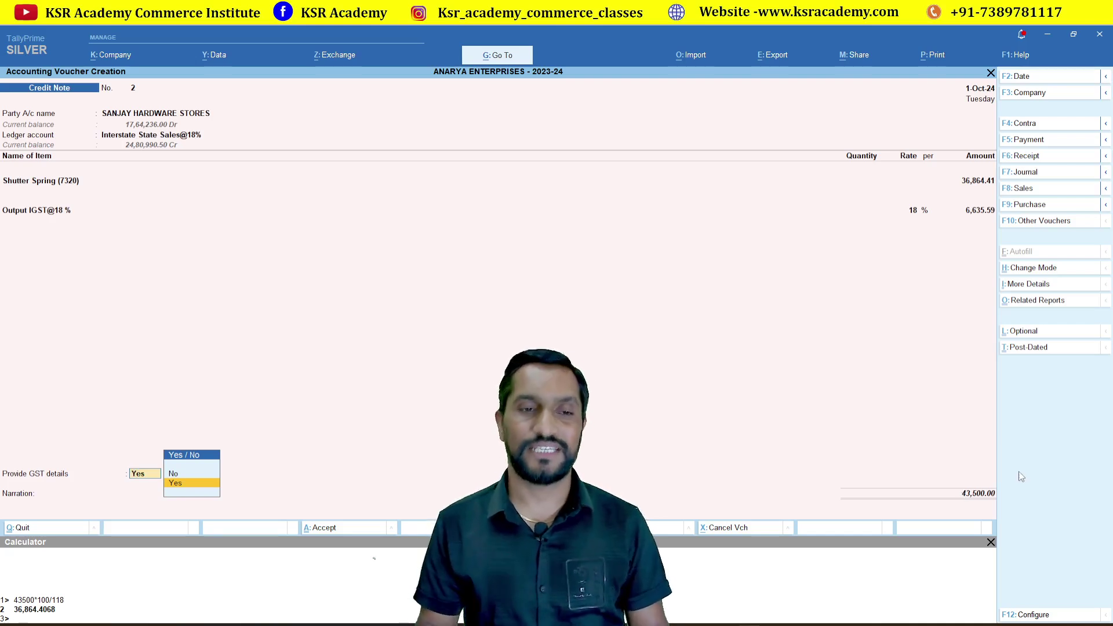
- Provide the GST details with 04-Correction in Invoice as the reason for issuing the note, leaving the buyer's debit note number blank
key("Return")
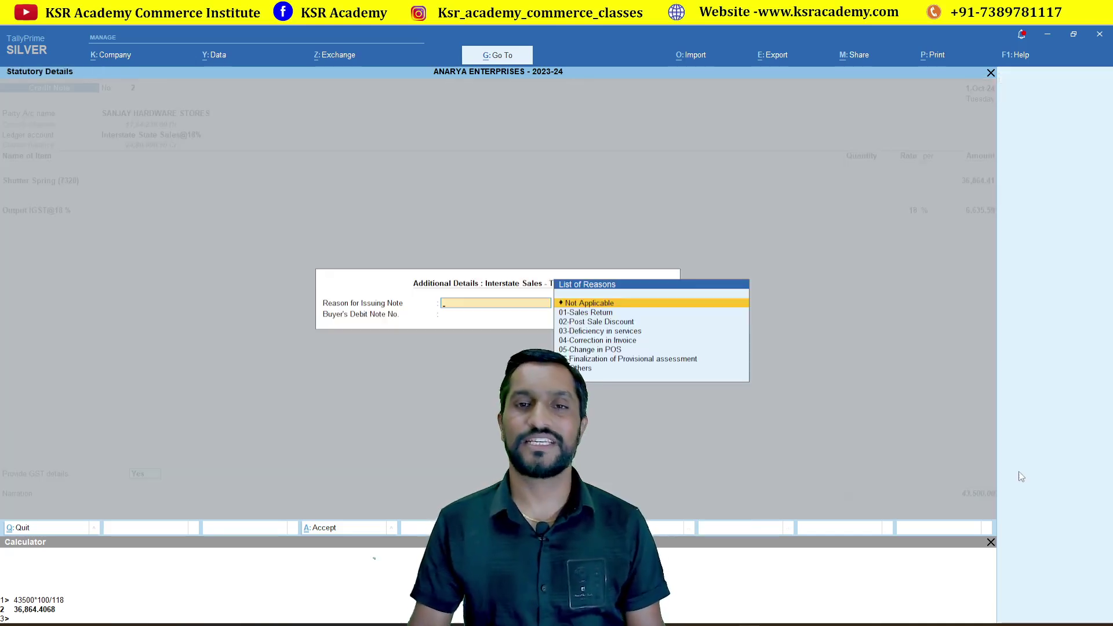
key("Down")
key("Down")
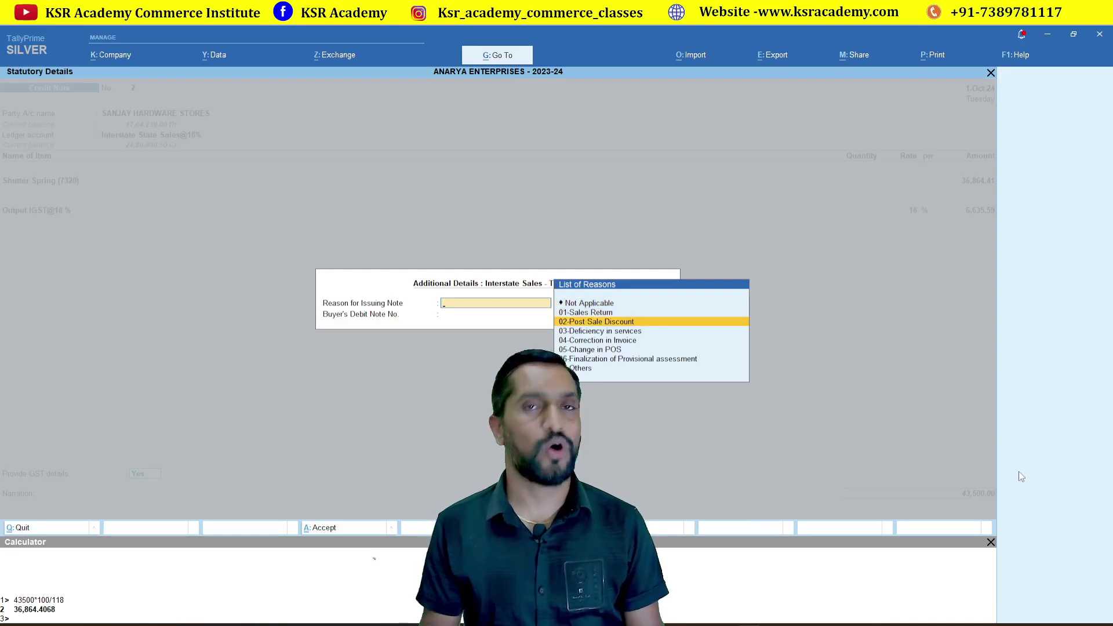
left_click(590, 342)
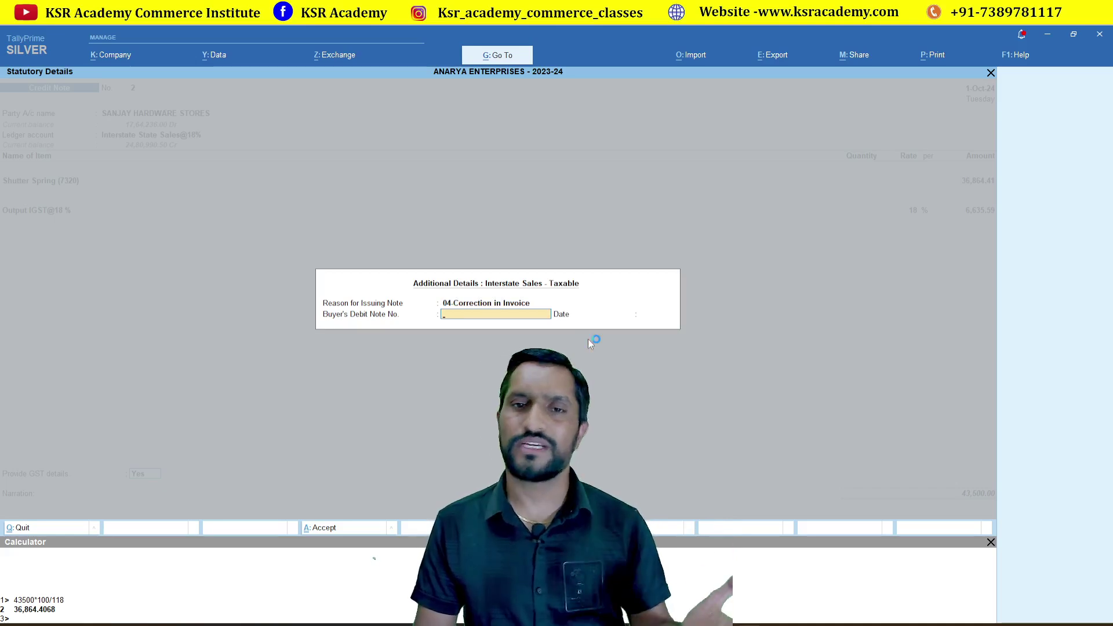
key("Return")
key("Return")
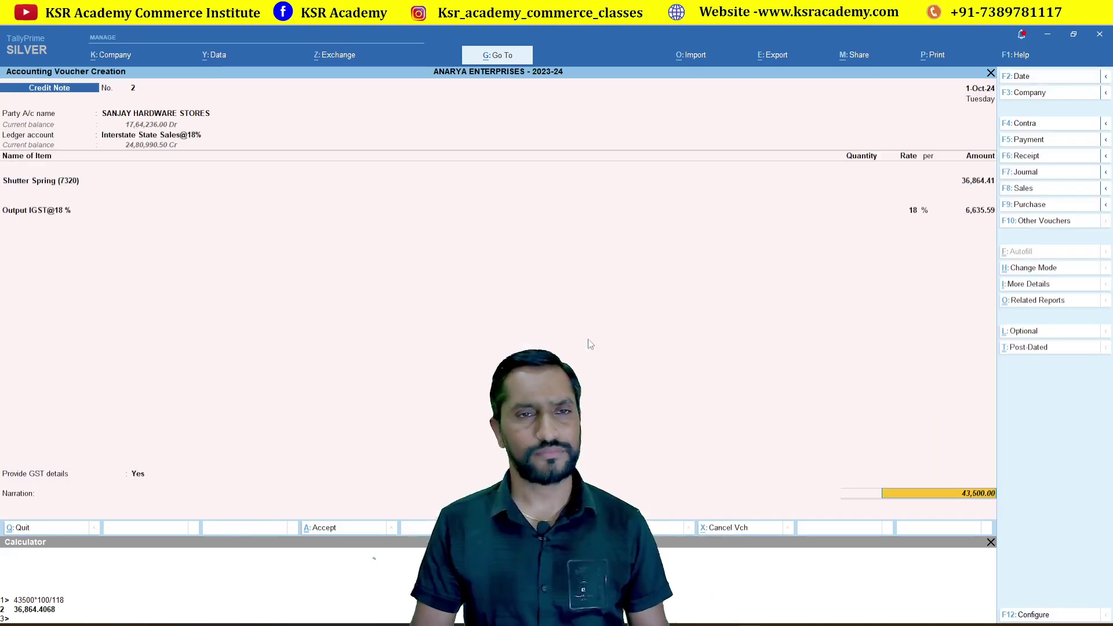
- Save the credit note with the narration left blank and quit voucher creation
key("Return")
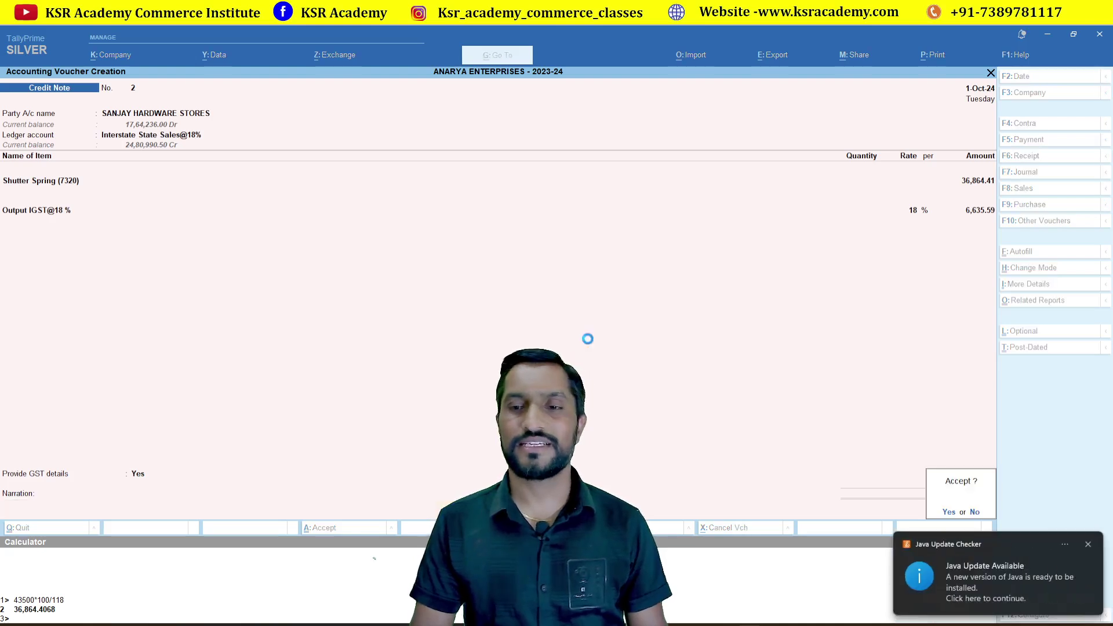
key("Return")
key("Escape")
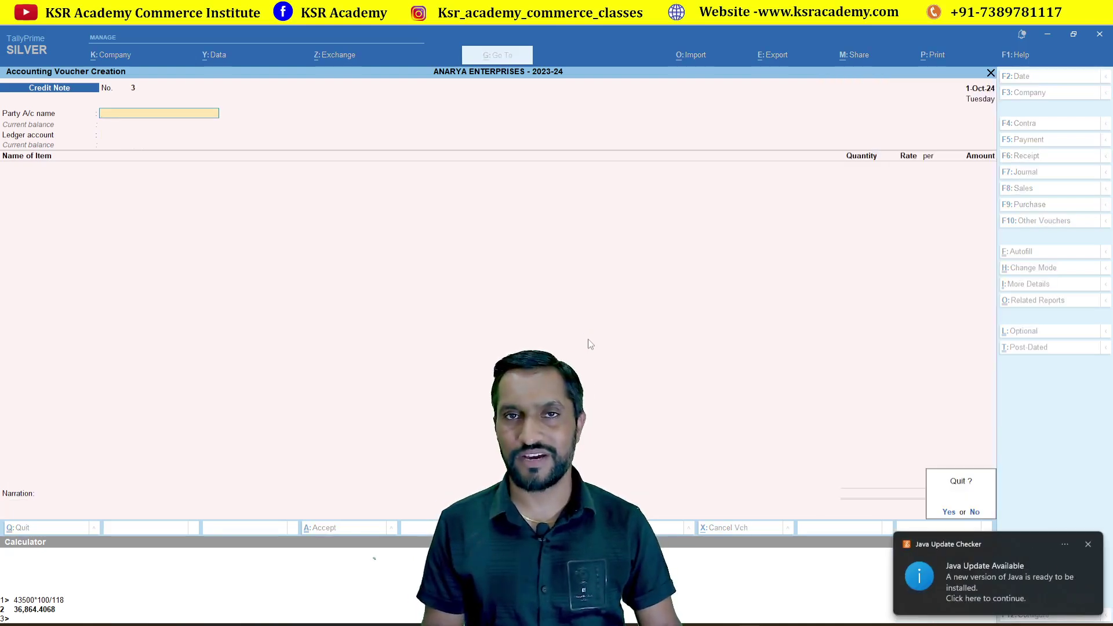
key("Return")
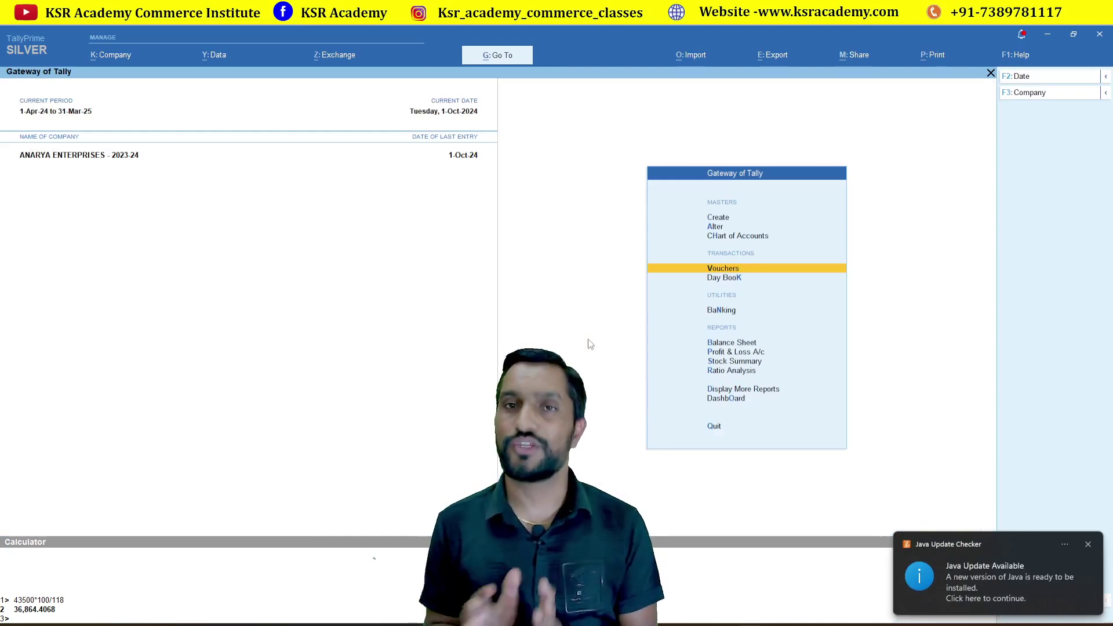
- Open the GSTR-1 return from the statutory GST reports
key("Down")
key("Down")
key("Down")
key("Down")
key("Down")
key("Down")
key("Down")
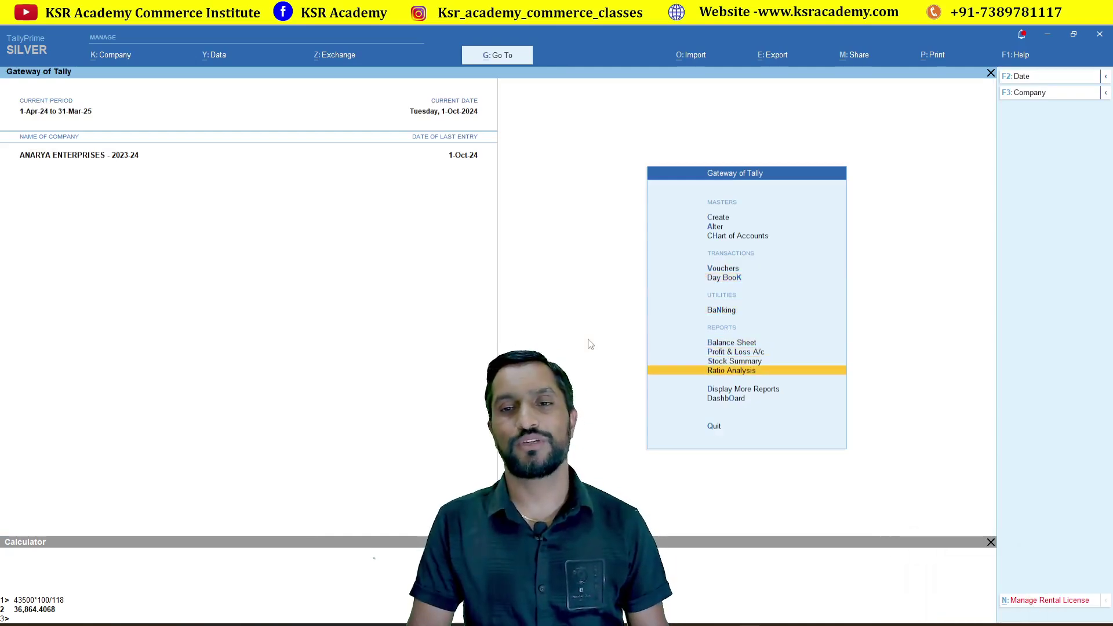
key("Return")
key("Down")
key("Down")
key("Down")
key("Down")
key("Down")
key("Down")
key("Down")
key("Down")
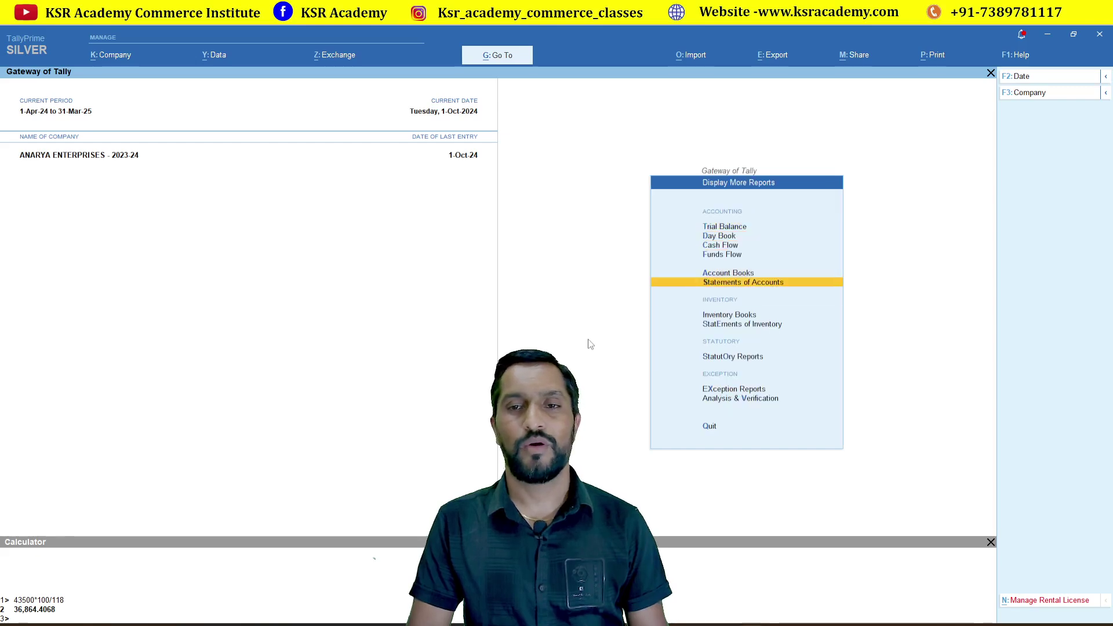
key("Return")
key("Return")
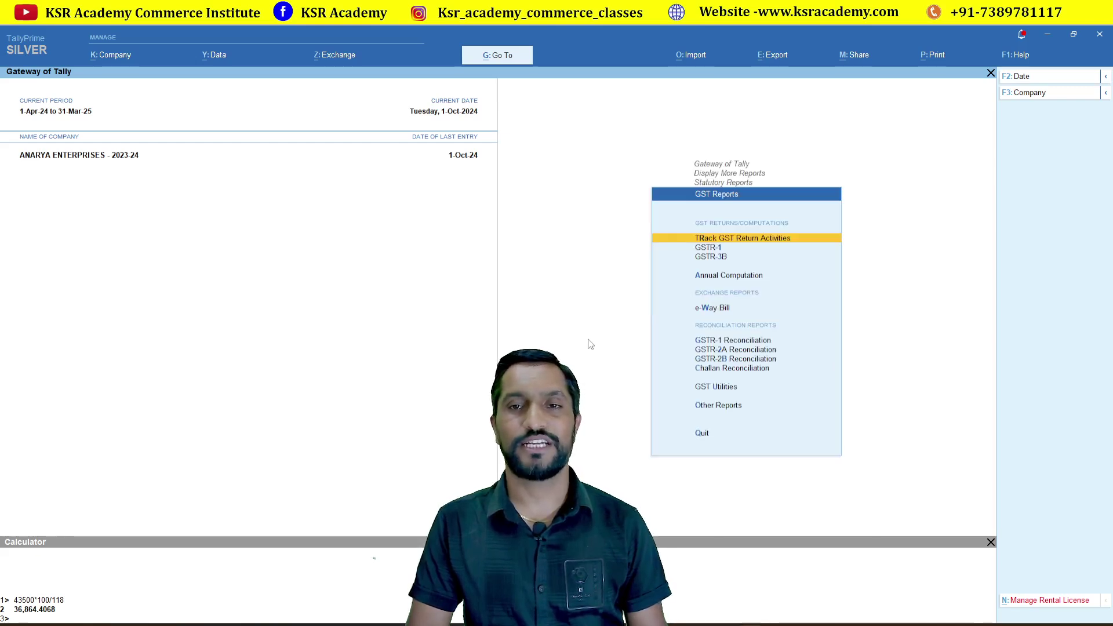
key("Down")
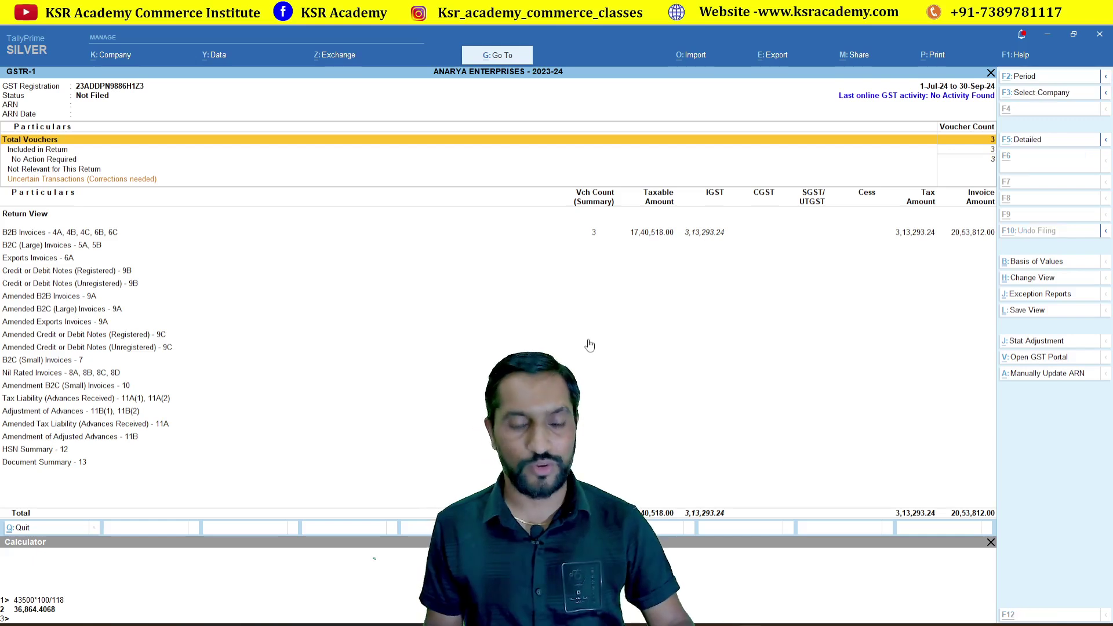
- Set the GSTR-1 report period from 1-10-2024 to 31-10-2024 and review the registered credit or debit notes entry
key("F2")
type("1.10.")
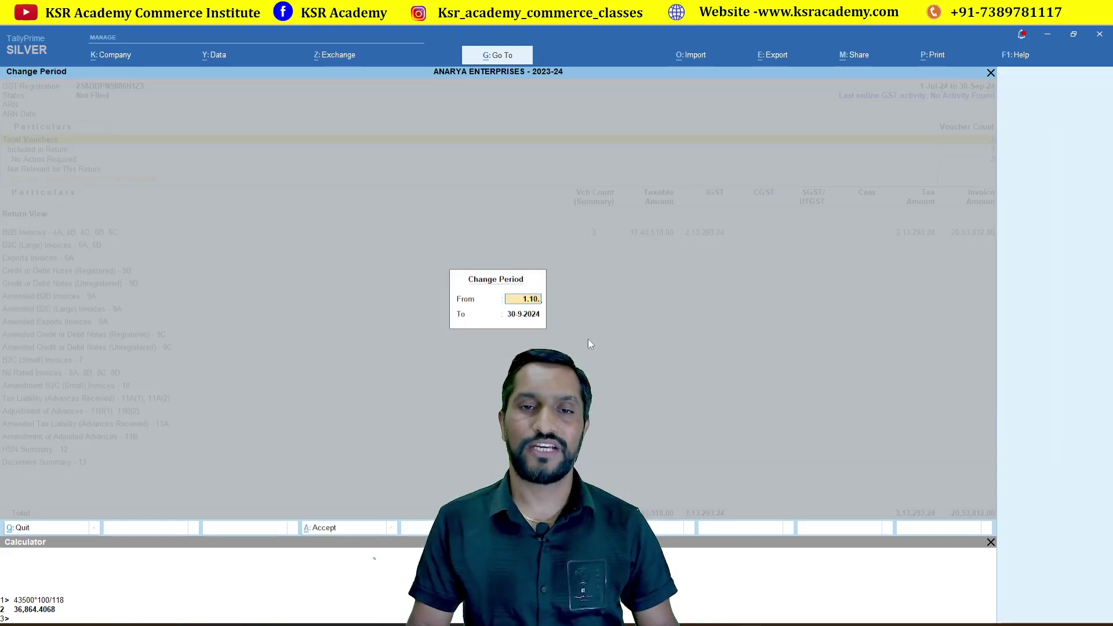
key("Return")
type("31.10.")
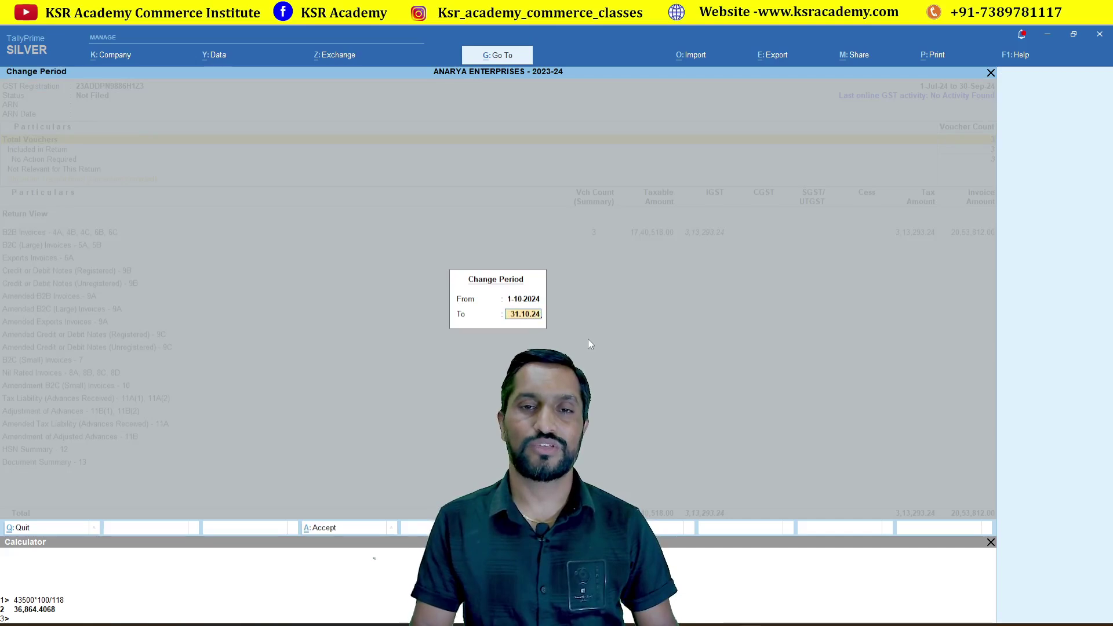
key("Return")
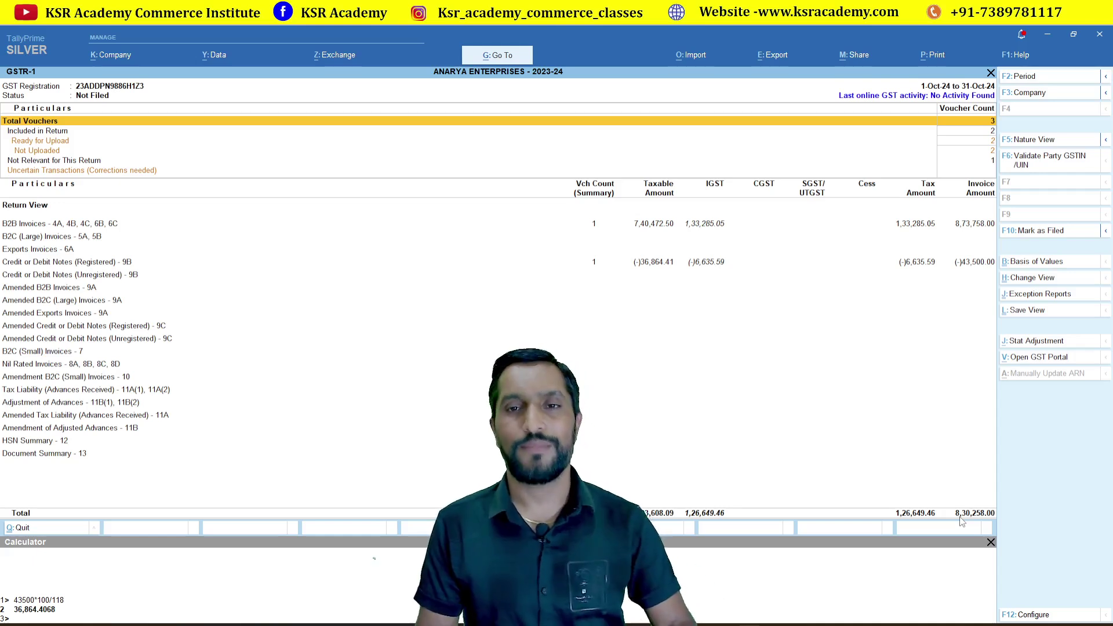
- Close the GSTR-1 report and back out of the GST reports towards the Gateway of Tally
key("Escape")
key("Escape")
key("Escape")
key("Escape")
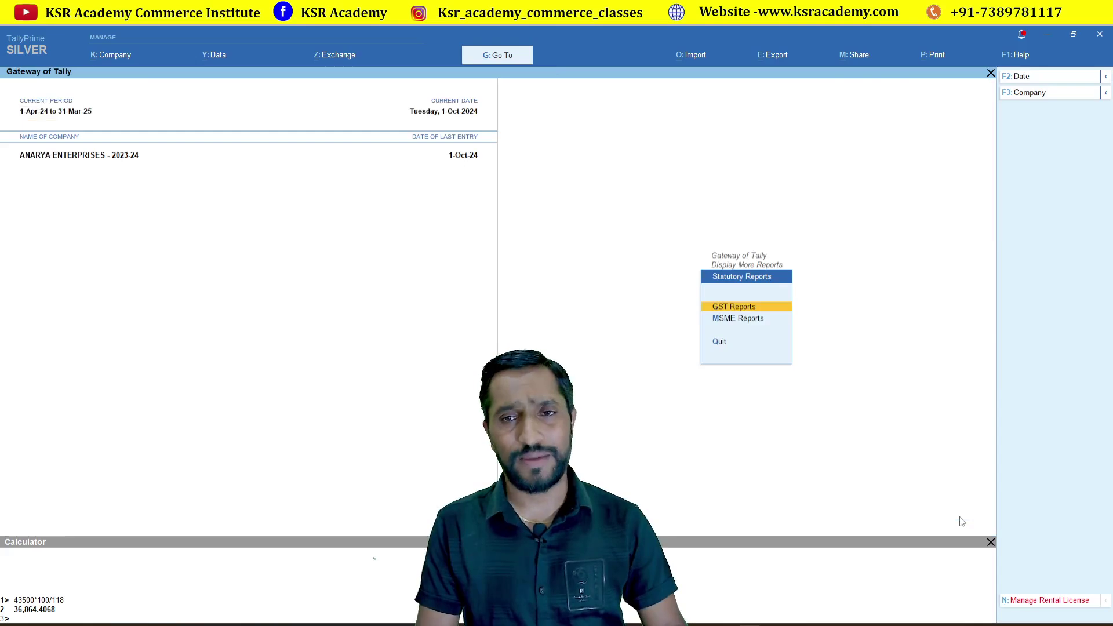